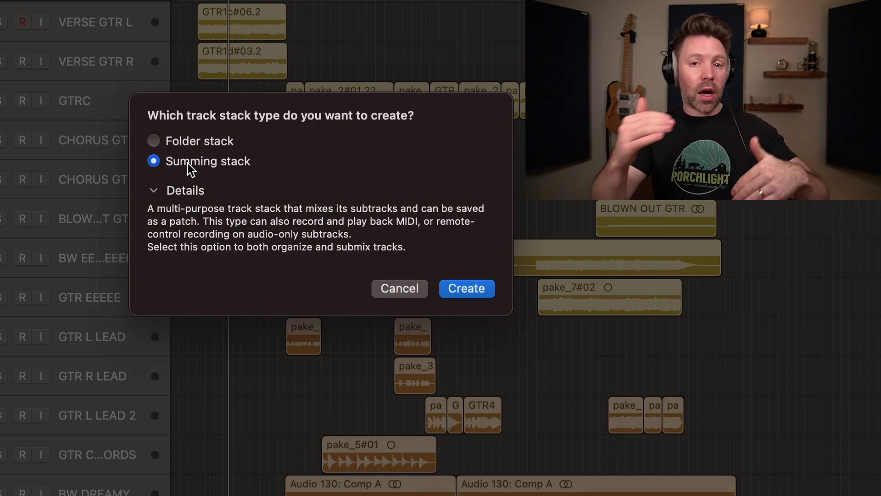
Create a summing stack from the selected guitar tracks, rename it GTRS, and collapse it
{"action": "left_click", "coordinate": [471, 291]}
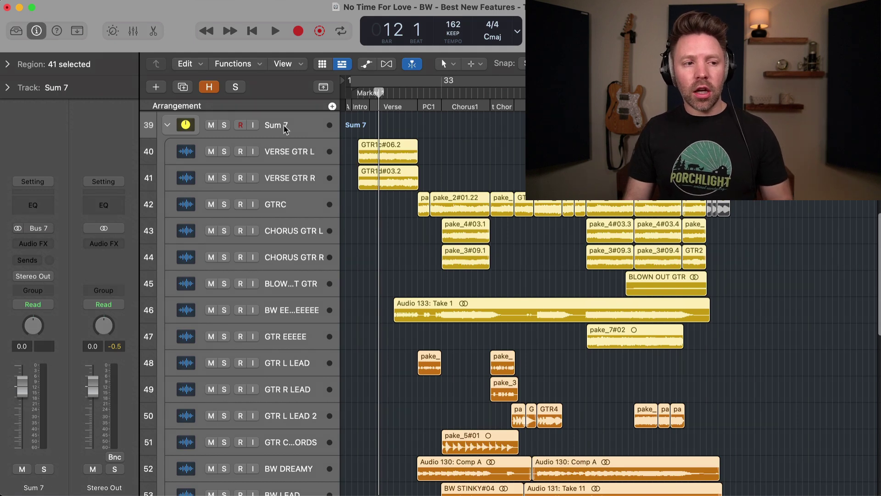
{"action": "double_click", "coordinate": [284, 127]}
{"action": "type", "text": "G"}
{"action": "key", "text": "Return"}
{"action": "left_click", "coordinate": [168, 125]}
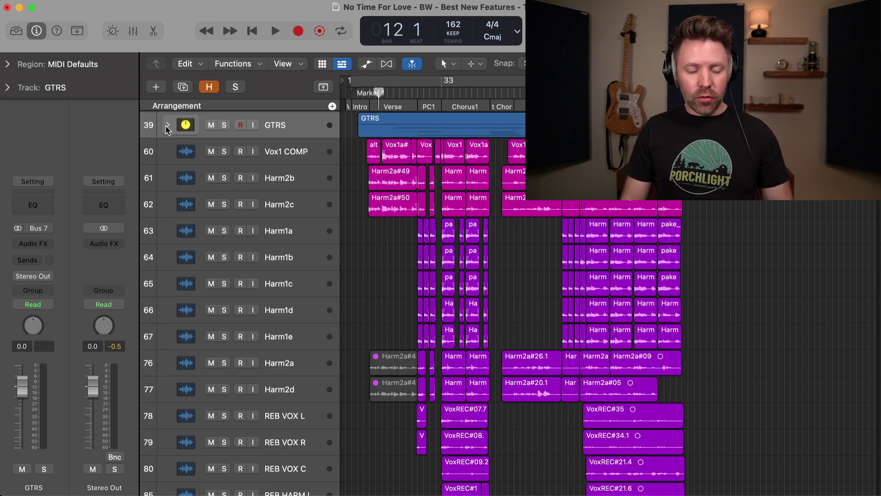
Inspect the GTRS stack in the mixer with its subtrack channels expanded, then return to the arrangement
{"action": "key", "text": "x"}
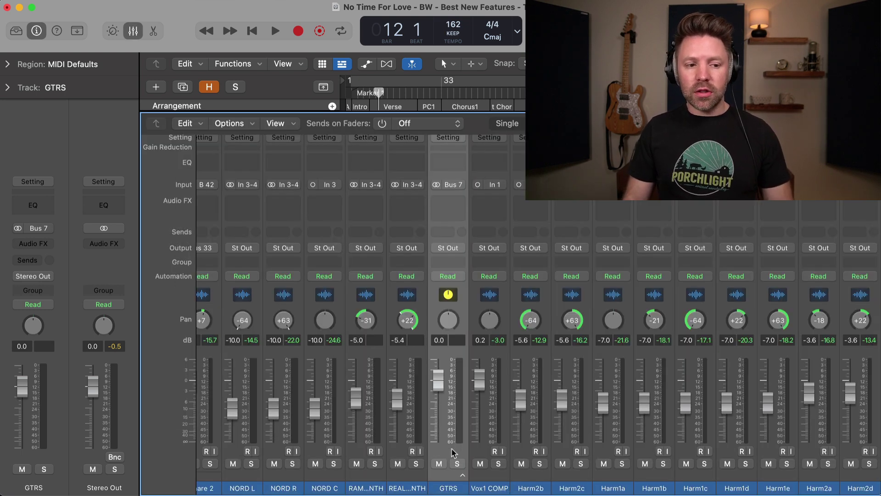
{"action": "left_click", "coordinate": [463, 475]}
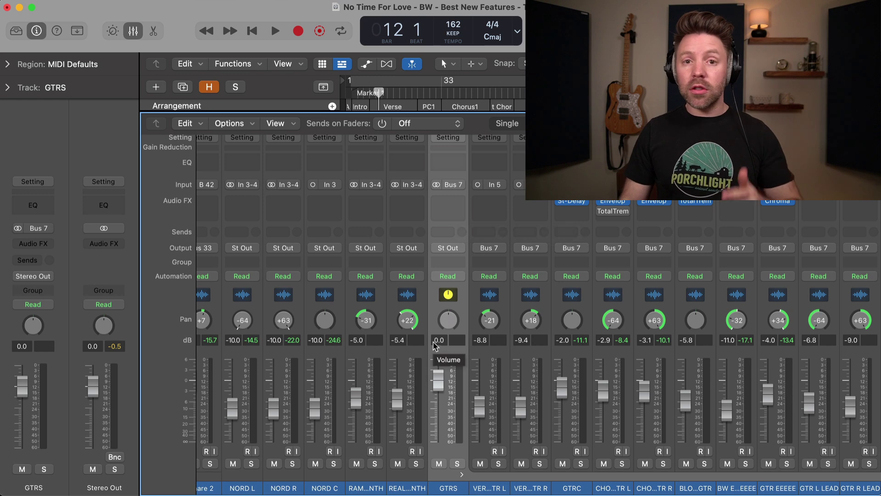
{"action": "key", "text": "x"}
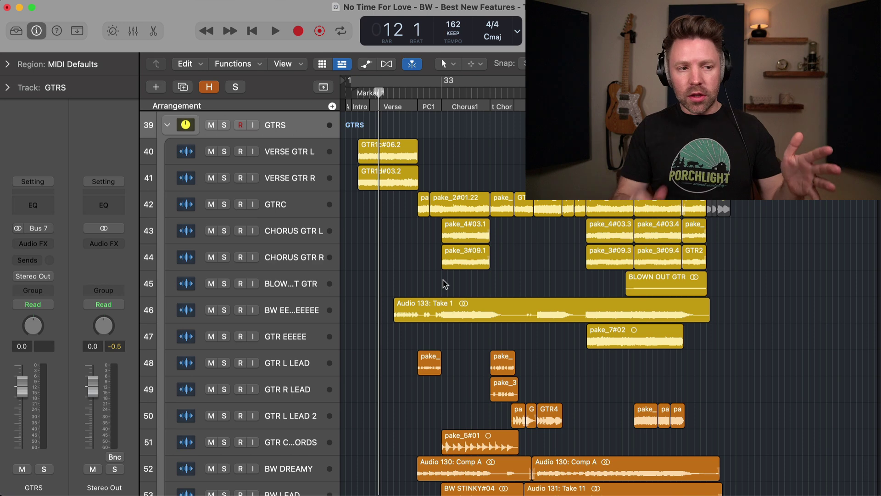
Group the tracks VERSE GTR L through GTR EEEEE into a summing stack nested inside GTRS
{"action": "left_click", "coordinate": [301, 158]}
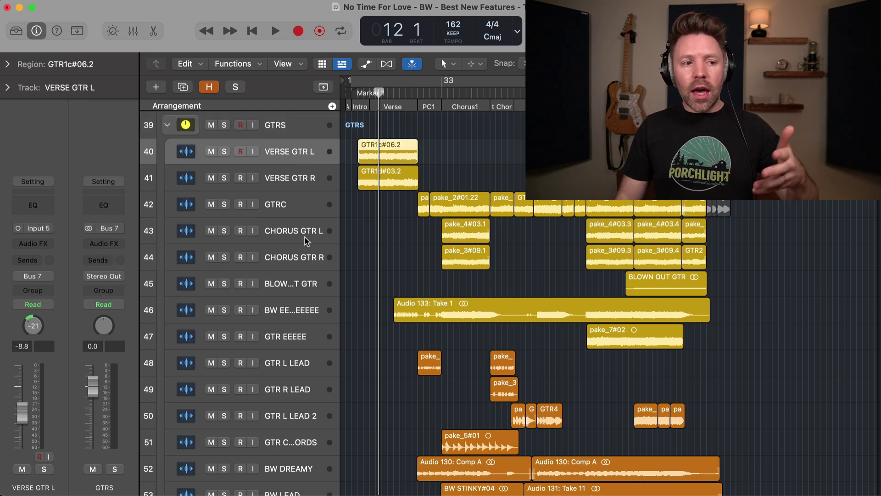
{"action": "left_click", "coordinate": [300, 342], "text": "shift"}
{"action": "key", "text": "shift+super"}
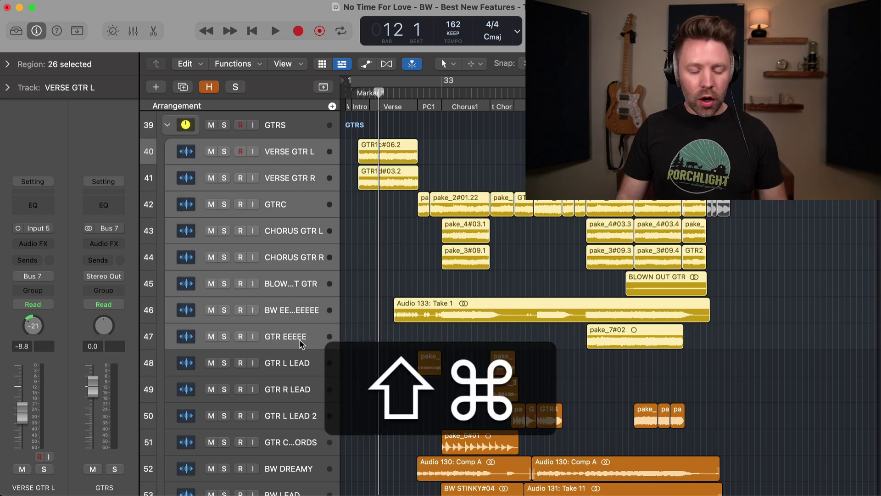
{"action": "key", "text": "shift+super+d"}
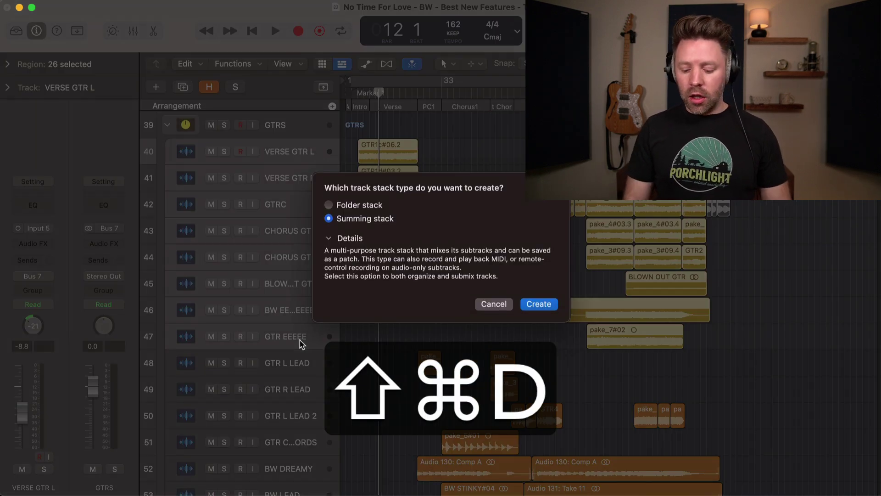
{"action": "key", "text": "Escape"}
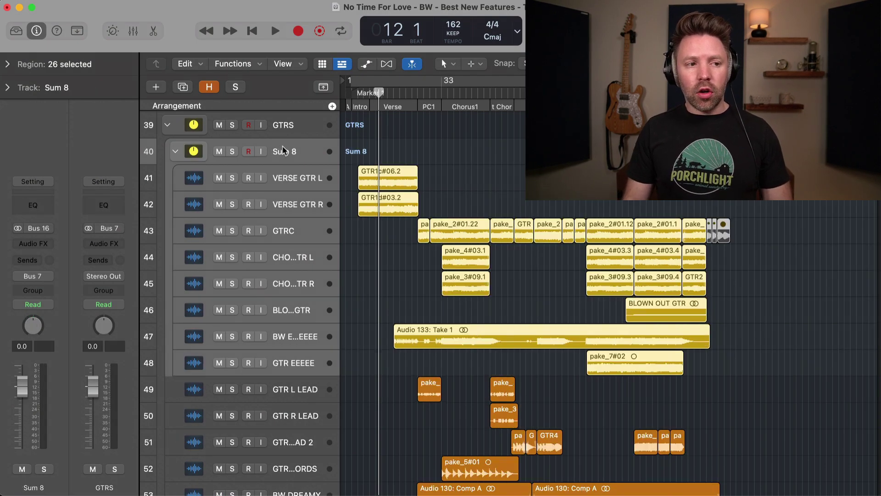
Rename the new nested stack ACOUSTICS and collapse it
{"action": "double_click", "coordinate": [283, 149]}
{"action": "type", "text": "ACOUSTICS"}
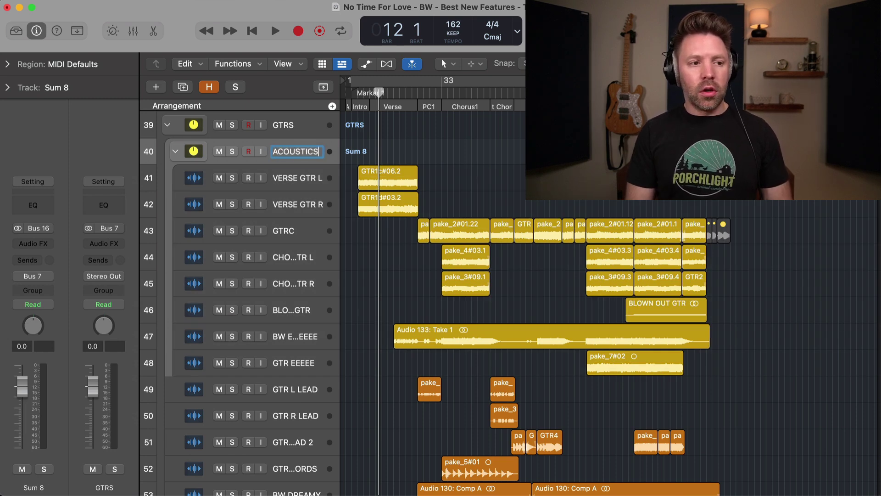
{"action": "key", "text": "Return"}
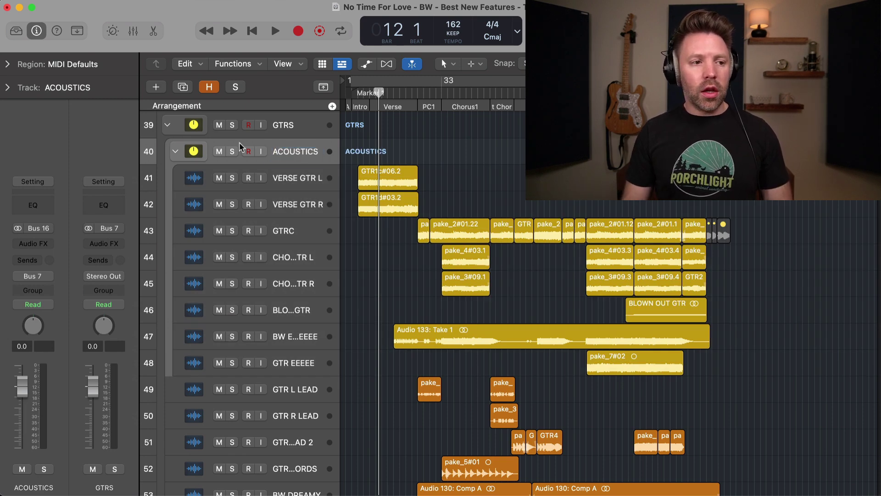
{"action": "left_click", "coordinate": [175, 152]}
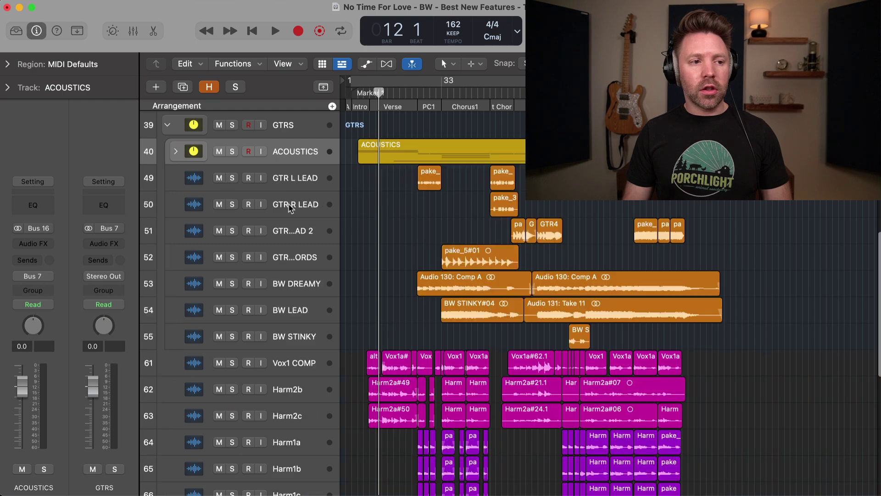
Group the tracks GTR L LEAD through BW STINKY into a second summing stack inside GTRS
{"action": "left_click", "coordinate": [302, 181]}
{"action": "left_click", "coordinate": [309, 337], "text": "shift"}
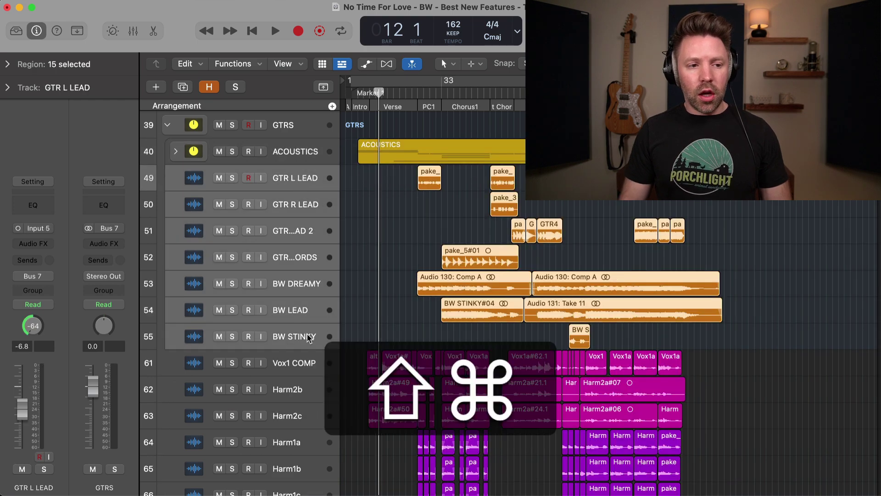
{"action": "key", "text": "shift+super+d"}
{"action": "key", "text": "Return"}
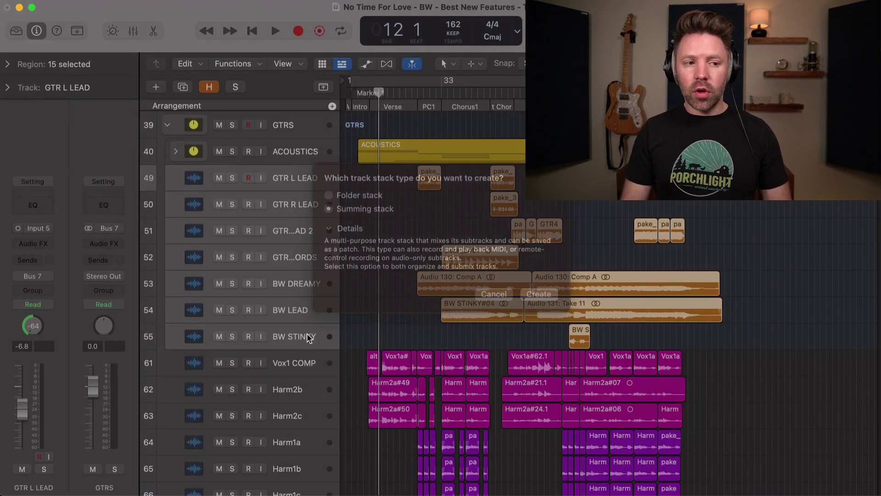
Rename the second nested guitar stack ELECTRICS and collapse it
{"action": "left_click", "coordinate": [290, 181]}
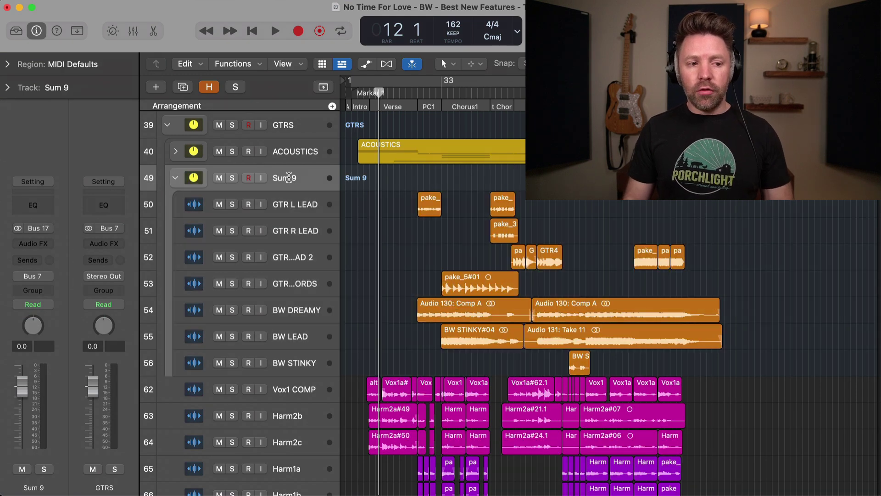
{"action": "type", "text": "EL"}
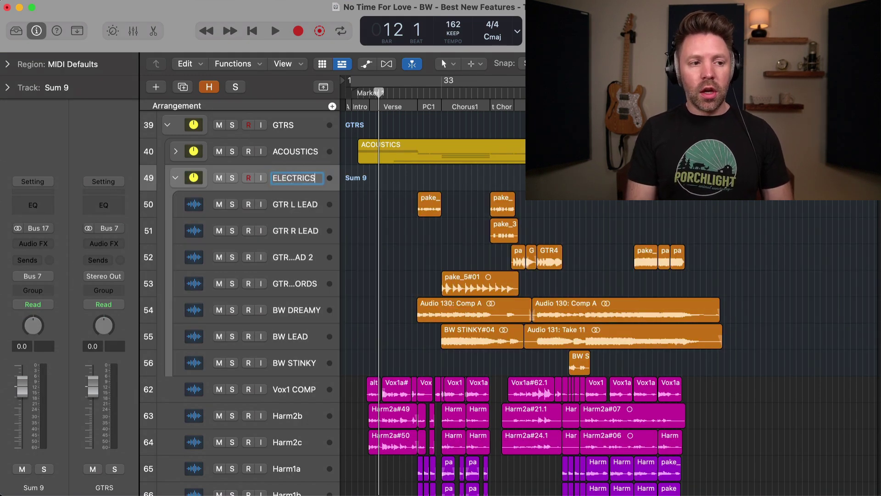
{"action": "type", "text": "ECTRICS"}
{"action": "key", "text": "Return"}
{"action": "left_click", "coordinate": [176, 178]}
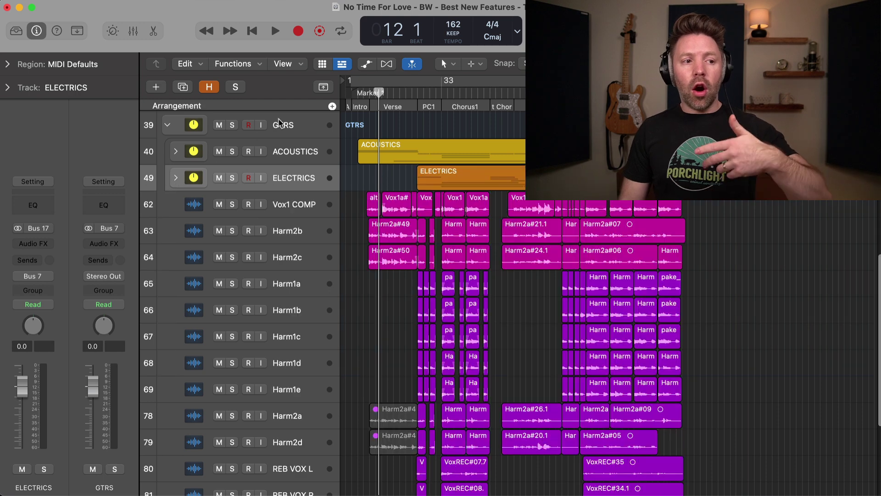
Review the nested guitar hierarchy by collapsing and reopening GTRS and expanding ACOUSTICS and ELECTRICS
{"action": "left_click", "coordinate": [300, 125]}
{"action": "left_click", "coordinate": [168, 126]}
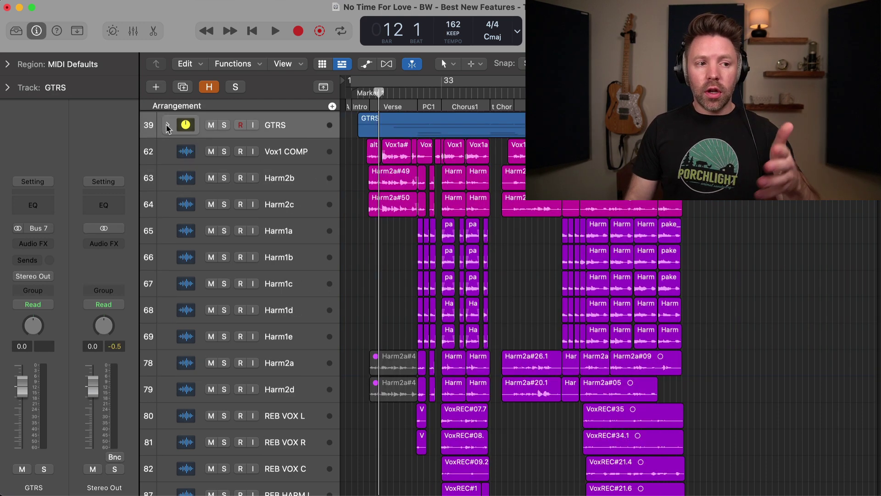
{"action": "left_click", "coordinate": [167, 126]}
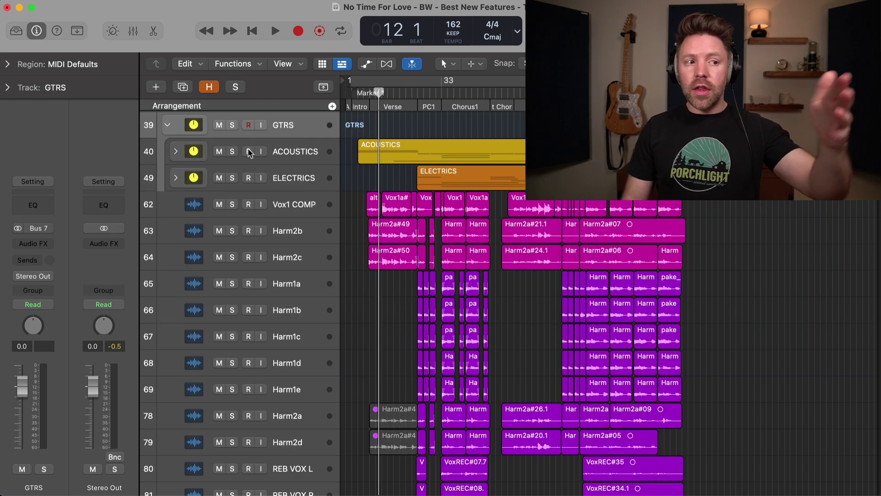
{"action": "left_click", "coordinate": [275, 154]}
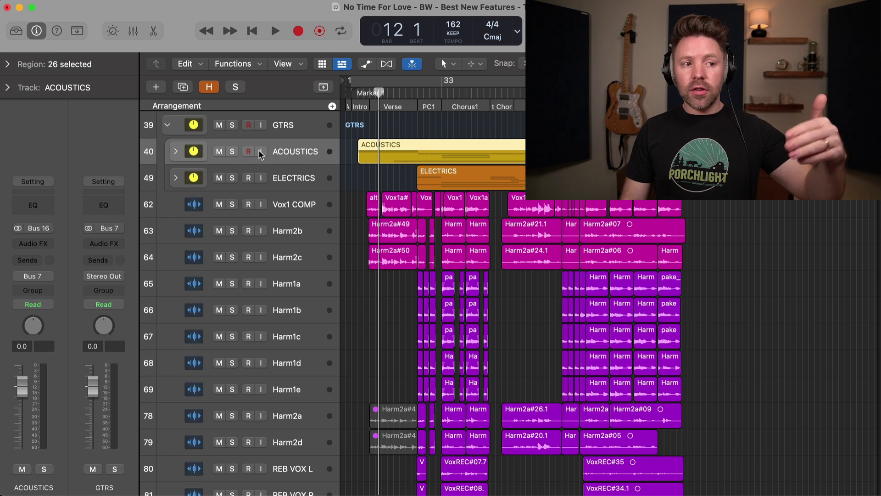
{"action": "left_click", "coordinate": [176, 152]}
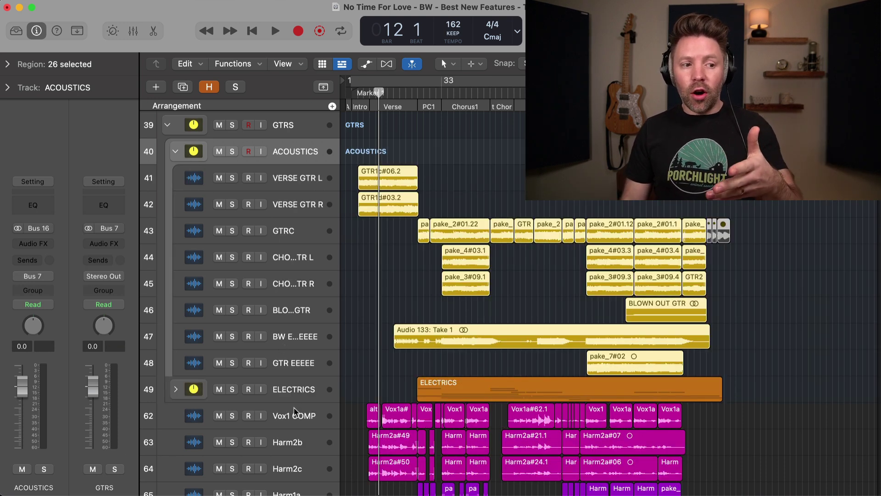
{"action": "left_click", "coordinate": [301, 391]}
{"action": "left_click", "coordinate": [176, 390]}
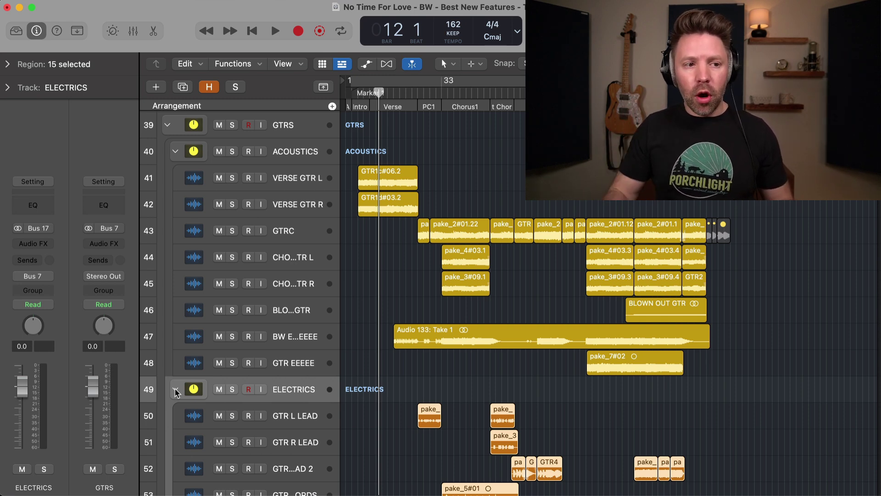
Group the tracks NORD L through REAL…YNTH above the guitars into a summing stack
{"action": "scroll", "coordinate": [259, 321], "scroll_direction": "up", "scroll_amount": 2}
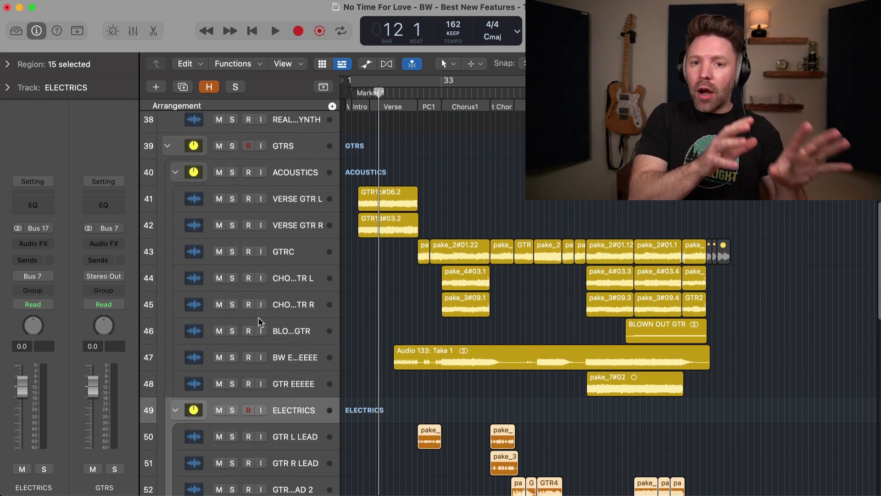
{"action": "scroll", "coordinate": [404, 285], "scroll_direction": "up", "scroll_amount": 2}
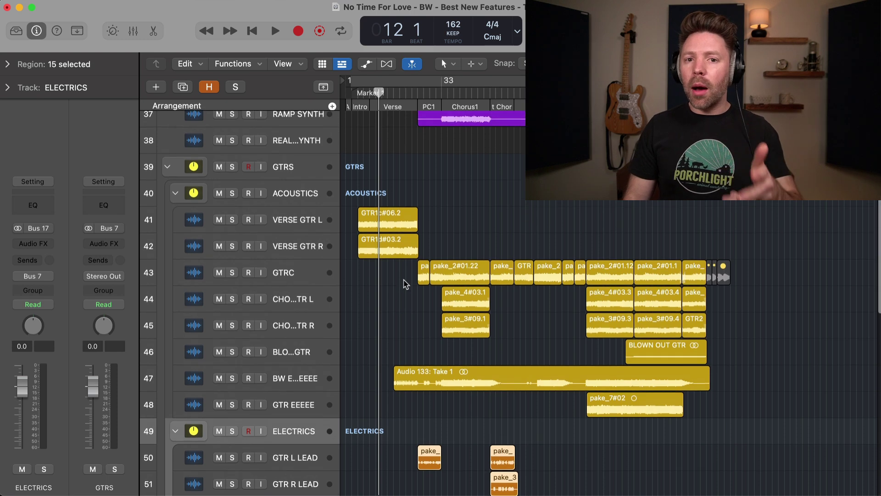
{"action": "scroll", "coordinate": [404, 285], "scroll_direction": "up", "scroll_amount": 10}
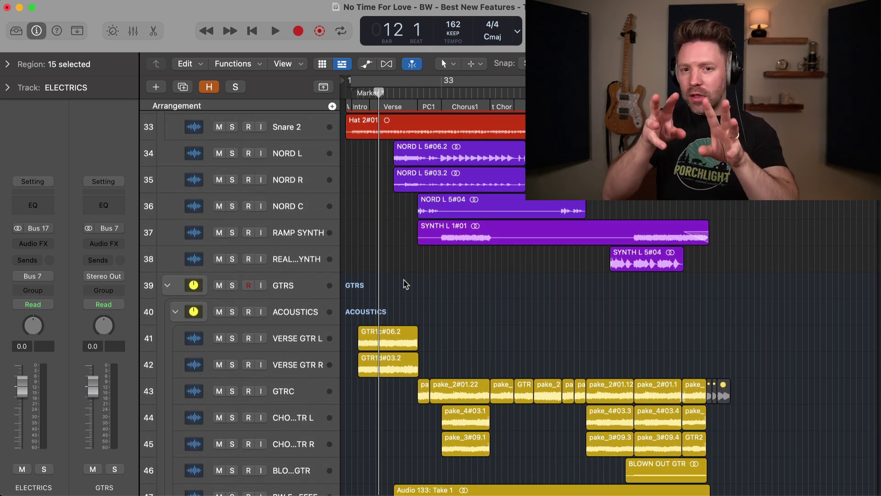
{"action": "scroll", "coordinate": [322, 154], "scroll_direction": "up", "scroll_amount": 1}
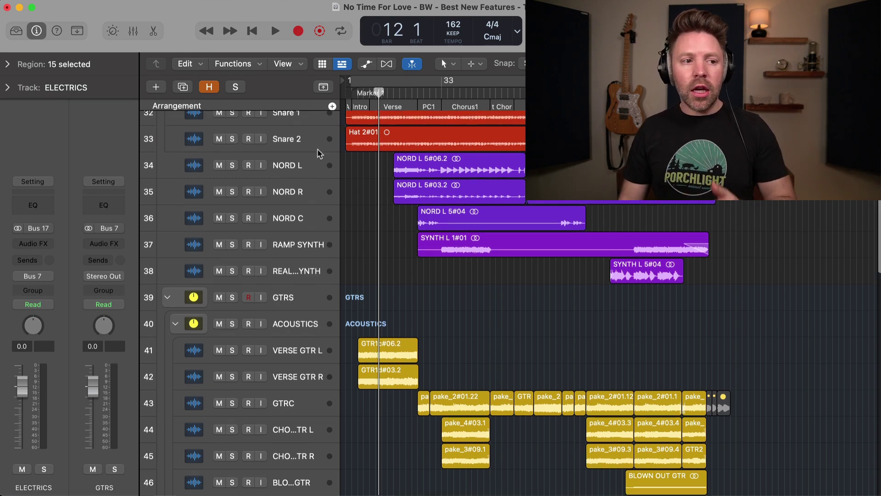
{"action": "left_click", "coordinate": [312, 168]}
{"action": "left_click", "coordinate": [307, 272], "text": "shift"}
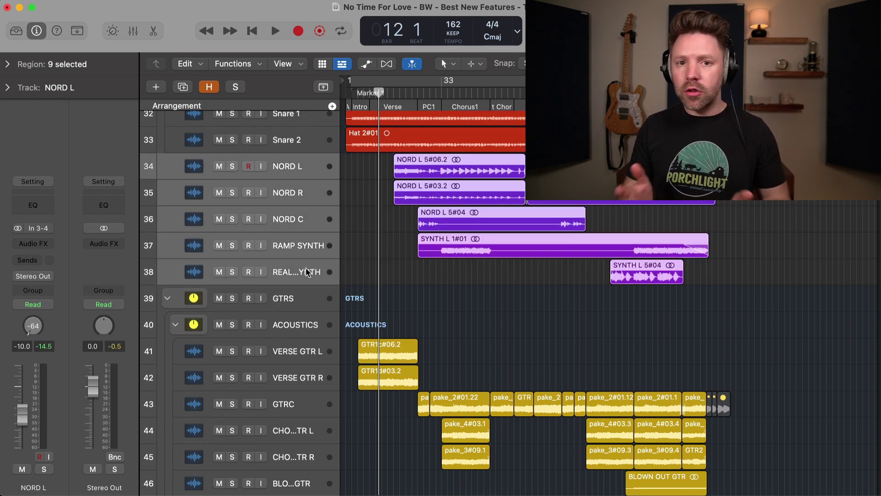
{"action": "key", "text": "super+shift+d"}
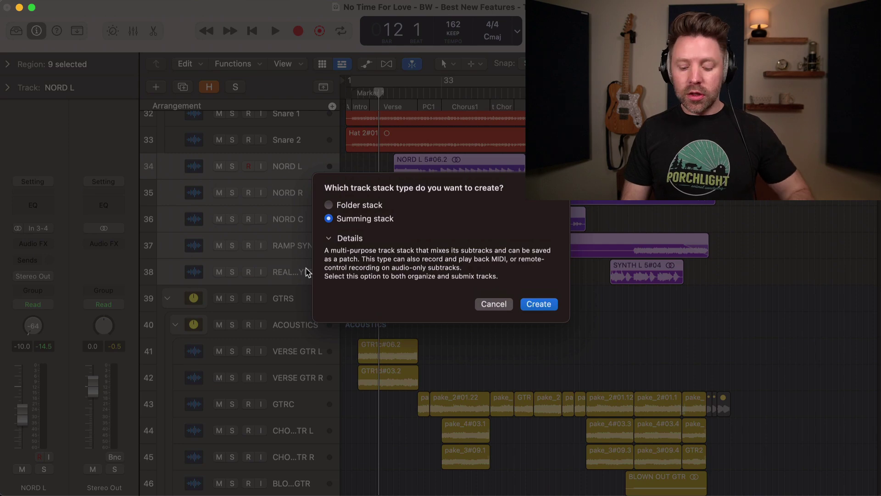
{"action": "key", "text": "Escape"}
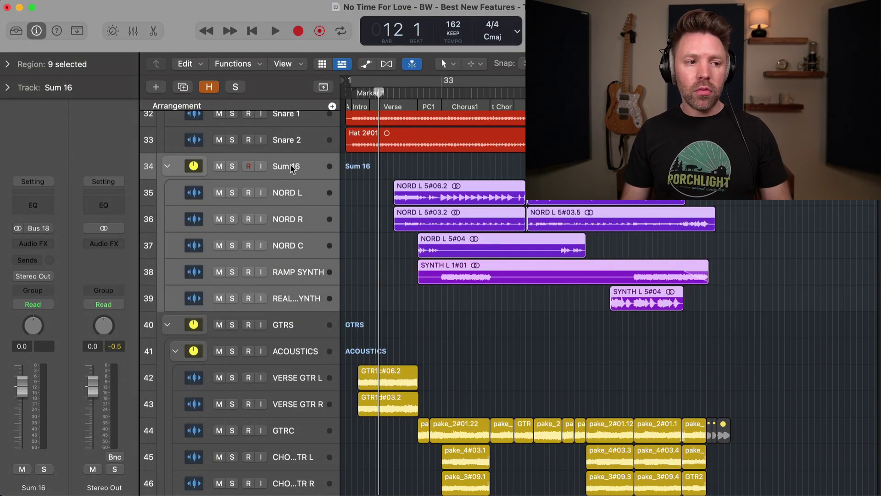
Rename the new stack of Nord and synth tracks KEYS
{"action": "double_click", "coordinate": [294, 167]}
{"action": "type", "text": "KEYS"}
{"action": "key", "text": "Return"}
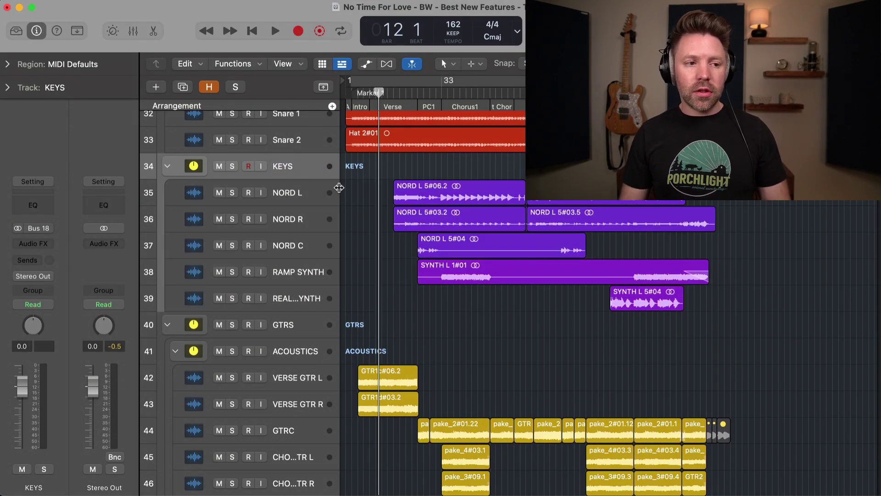
Group NORD L, NORD R and NORD C into a summing stack inside KEYS and rename it NORD
{"action": "left_click", "coordinate": [301, 197]}
{"action": "left_click", "coordinate": [302, 245], "text": "shift"}
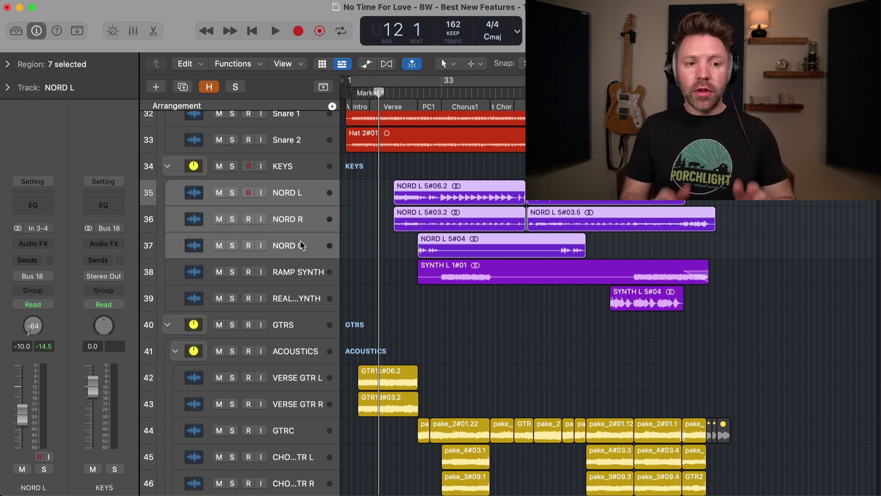
{"action": "key", "text": "super+shift+d"}
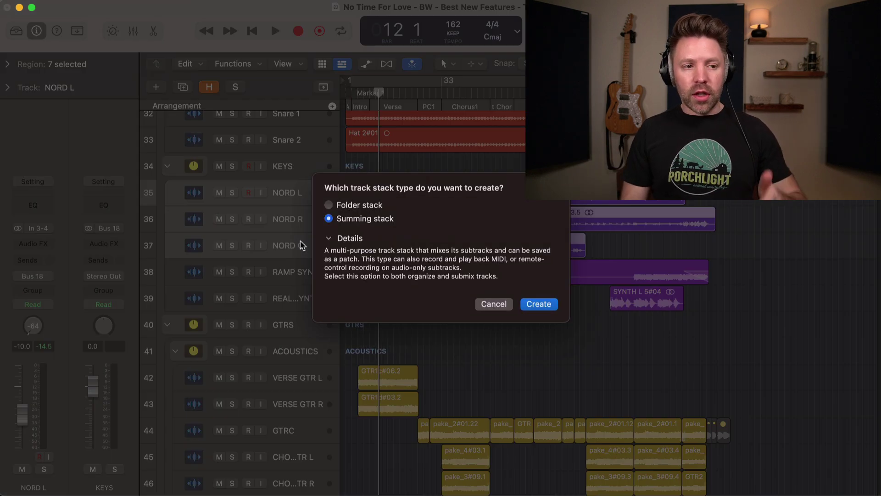
{"action": "key", "text": "Return"}
{"action": "double_click", "coordinate": [286, 193]}
{"action": "type", "text": "NORD"}
{"action": "key", "text": "Return"}
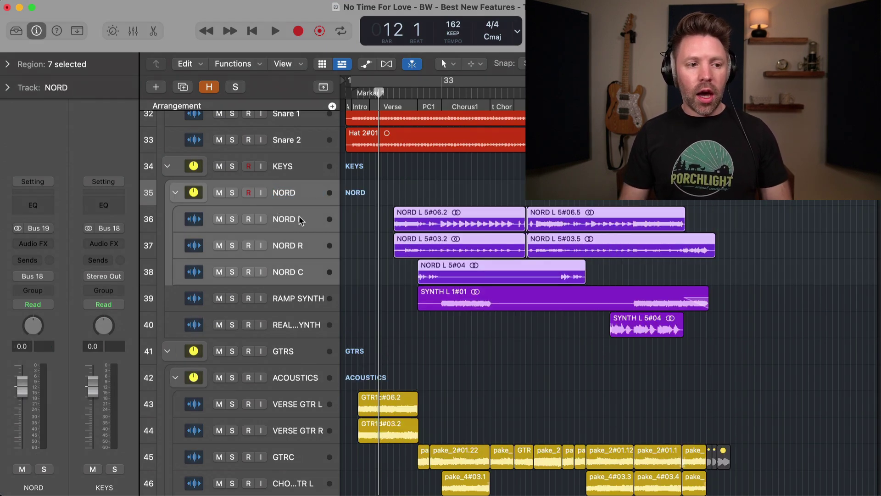
Group RAMP SYNTH and REAL…YNTH into a summing stack inside KEYS and rename it SYNTHS
{"action": "left_click", "coordinate": [307, 298]}
{"action": "left_click", "coordinate": [309, 322], "text": "shift"}
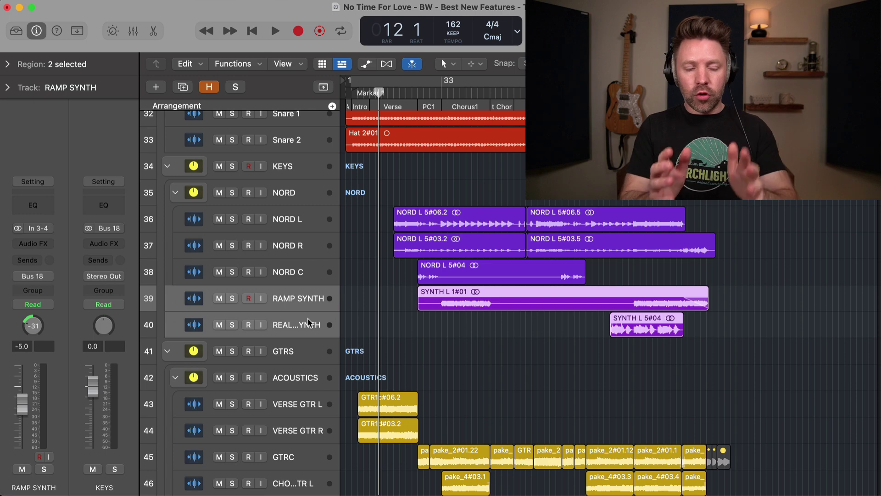
{"action": "key", "text": "super+shift+d"}
{"action": "key", "text": "Return"}
{"action": "left_click", "coordinate": [276, 298]}
{"action": "double_click", "coordinate": [290, 297]}
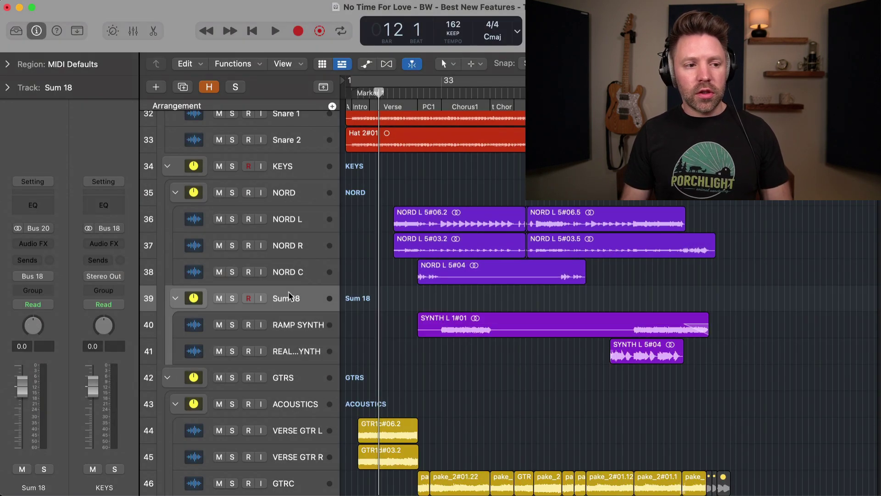
{"action": "type", "text": "SYNTHS"}
{"action": "key", "text": "Return"}
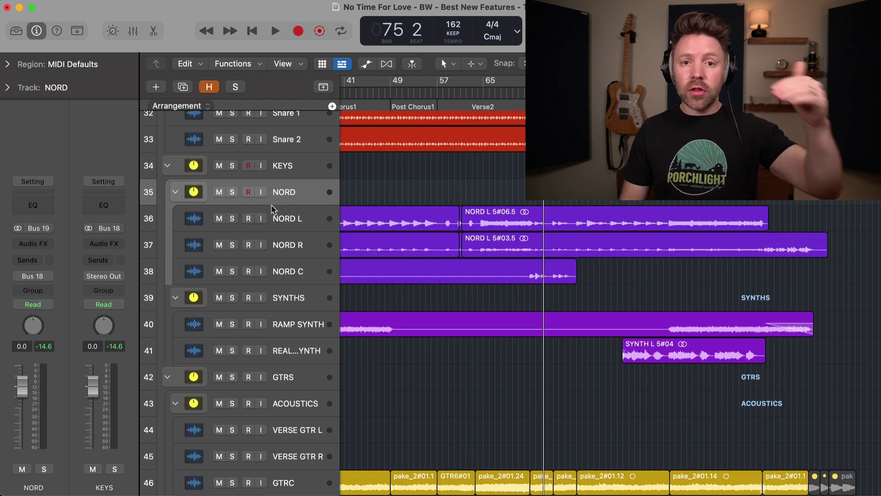
Select the SYNTHS stack and its parent KEYS stack to examine how the nested stacks are routed
{"action": "left_click", "coordinate": [293, 297]}
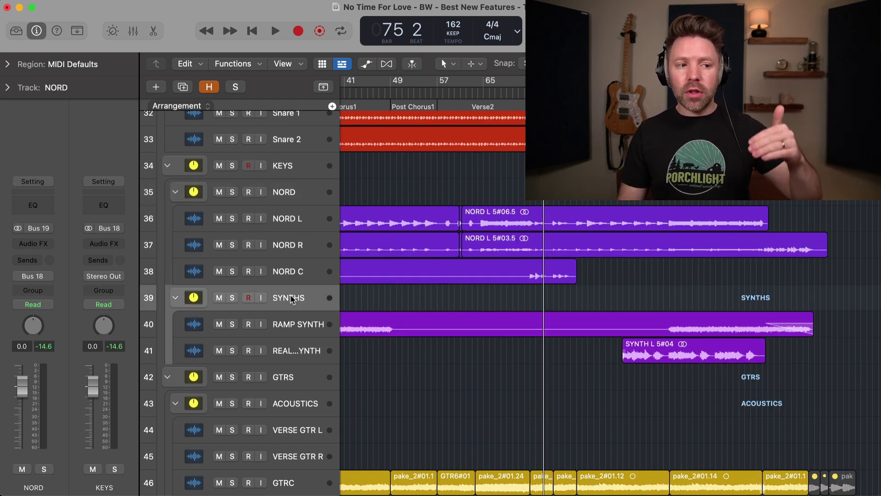
{"action": "left_click", "coordinate": [299, 169]}
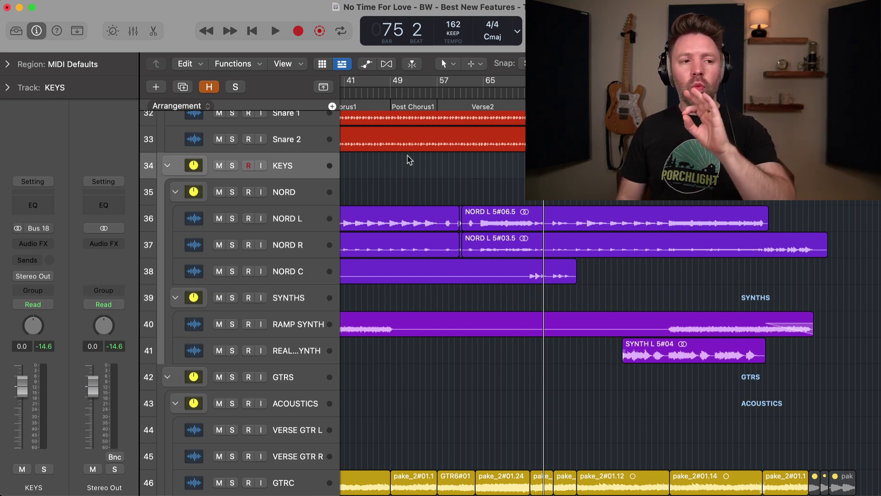
Solo Snare 1 and Snare 2 in the BW DRUMS stack and briefly audition them
{"action": "scroll", "coordinate": [408, 158], "scroll_direction": "up", "scroll_amount": 2}
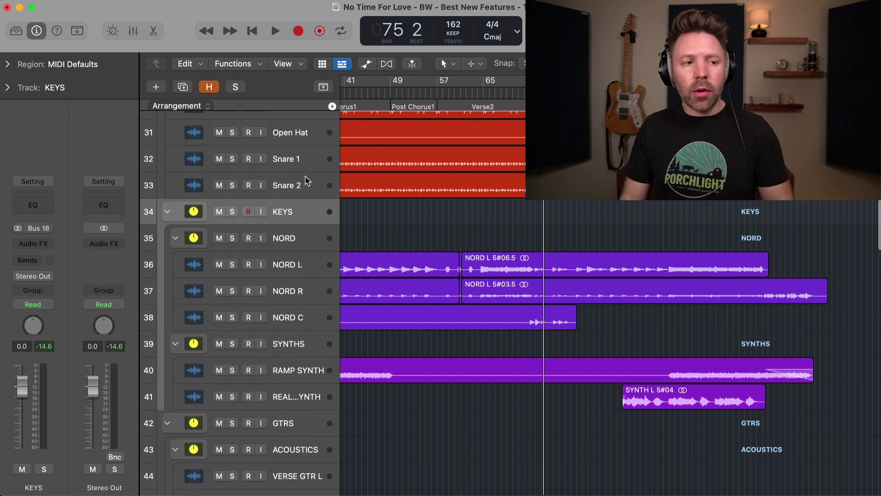
{"action": "scroll", "coordinate": [317, 184], "scroll_direction": "up", "scroll_amount": 4}
{"action": "left_click", "coordinate": [306, 252]}
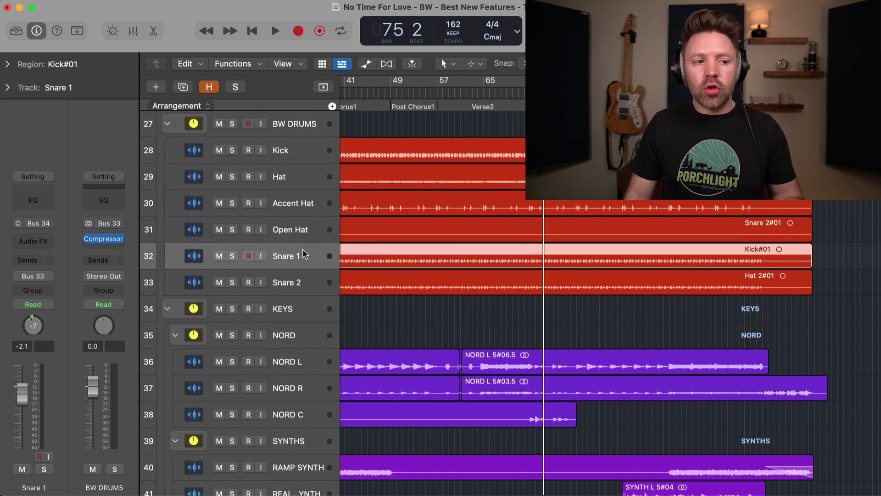
{"action": "left_click", "coordinate": [267, 282], "text": "shift"}
{"action": "left_click", "coordinate": [231, 282]}
{"action": "key", "text": "space"}
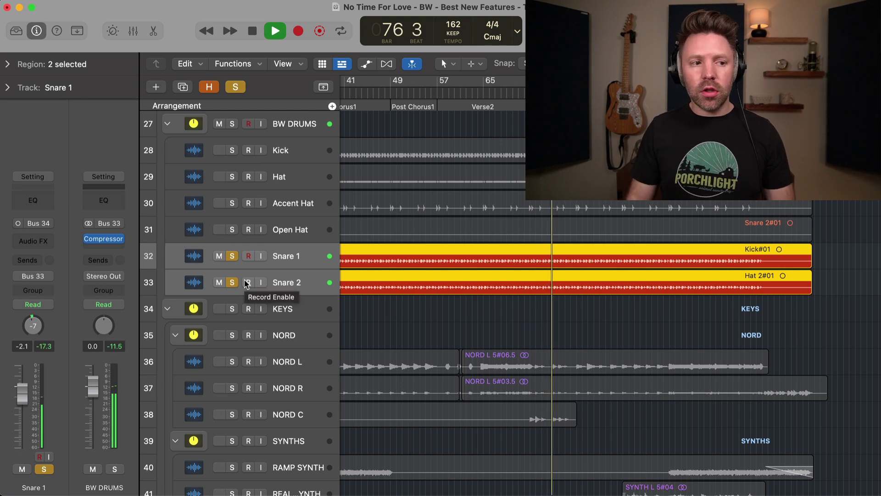
{"action": "key", "text": "space"}
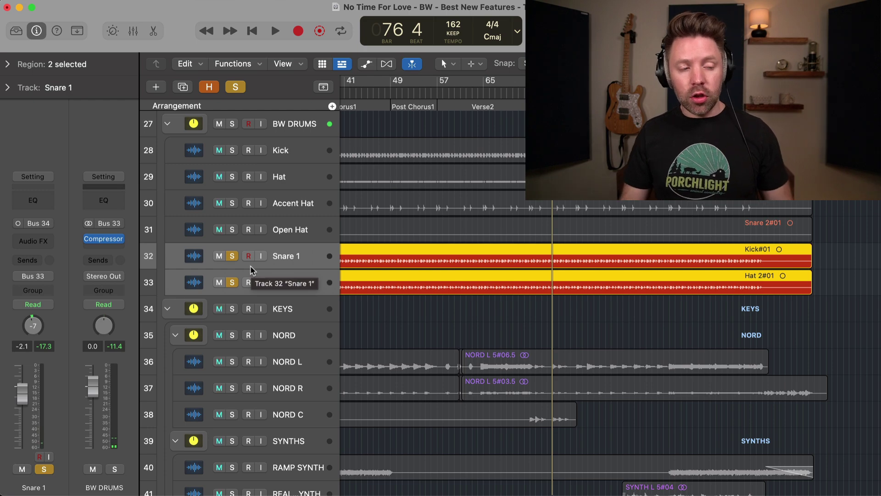
Group Snare 1 and Snare 2 into a summing stack inside BW DRUMS and rename it SNARE
{"action": "key", "text": "super+shift+d"}
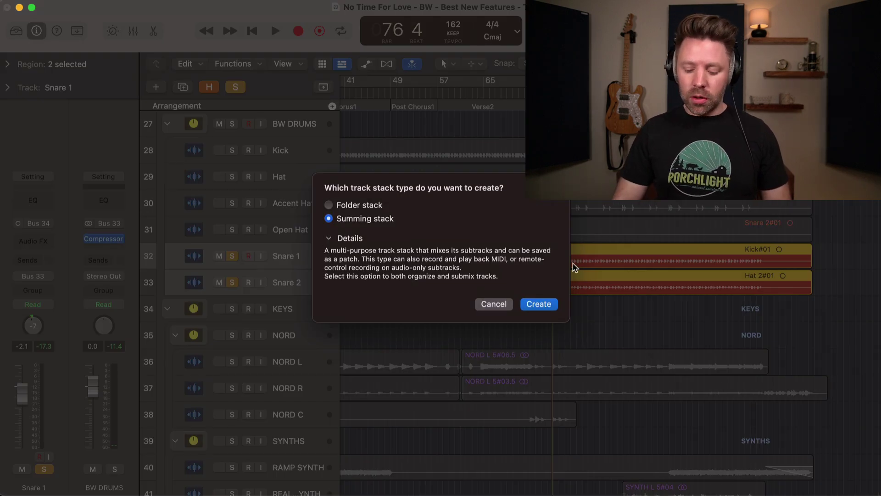
{"action": "key", "text": "Return"}
{"action": "double_click", "coordinate": [289, 257]}
{"action": "type", "text": "SNARE"}
{"action": "key", "text": "Return"}
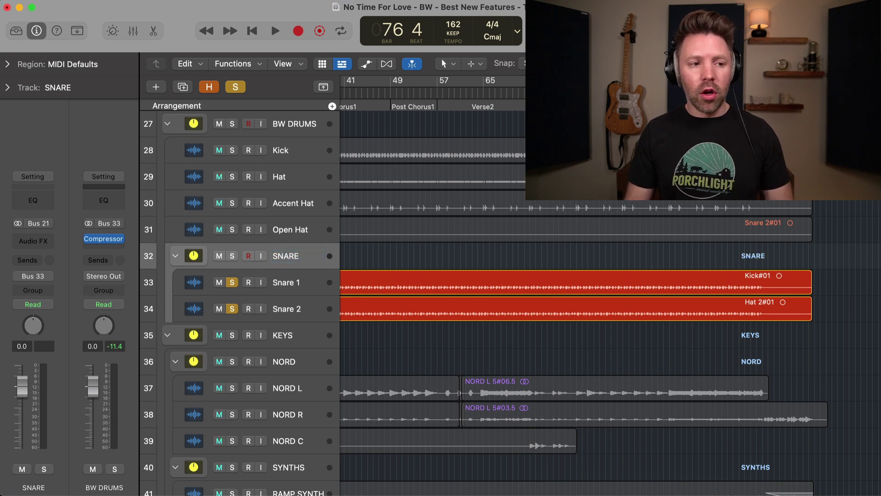
Take Snare 1 and Snare 2 out of solo in the mixer, collapse the SNARE stack and close the mixer
{"action": "key", "text": "x"}
{"action": "left_click", "coordinate": [267, 455]}
{"action": "left_click", "coordinate": [309, 454]}
{"action": "left_click", "coordinate": [309, 454]}
{"action": "left_click", "coordinate": [230, 467]}
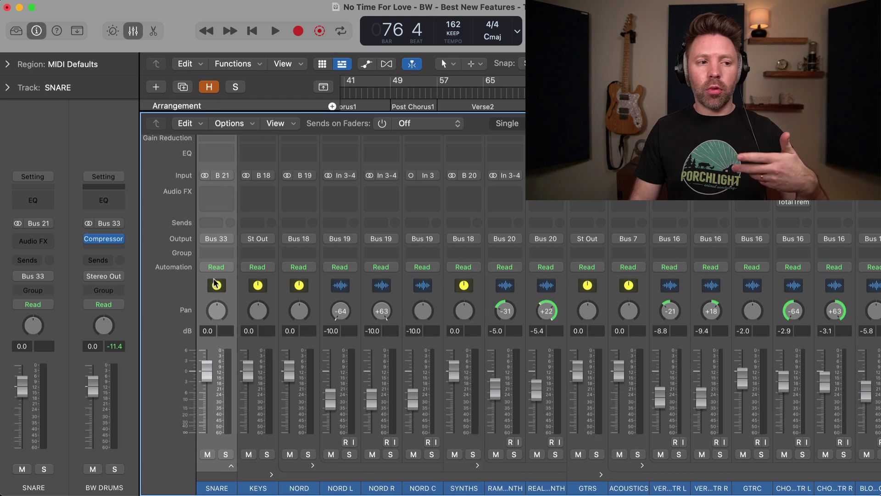
{"action": "key", "text": "x"}
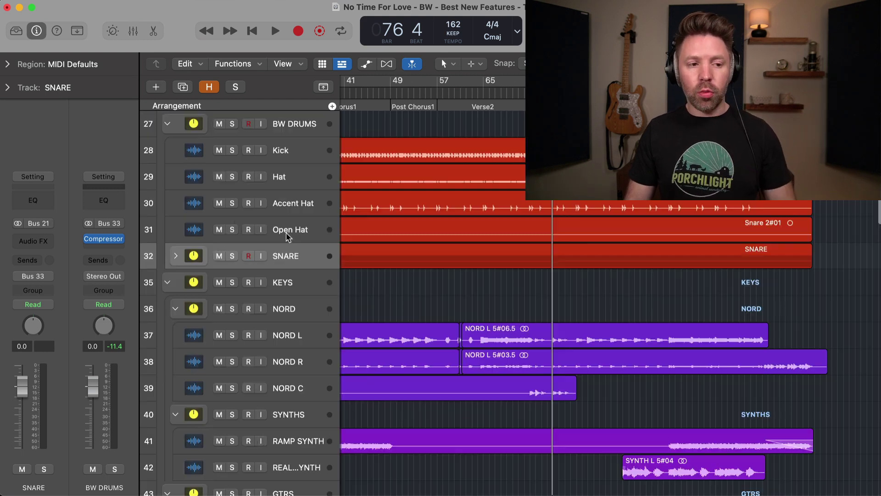
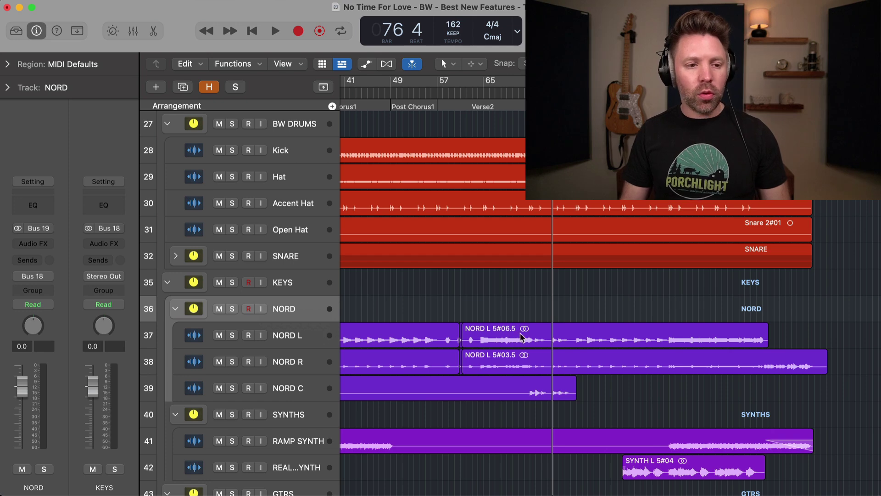
Solo the NORD stack and audition its piano parts from bar 76
{"action": "key", "text": "super+Right"}
{"action": "key", "text": "super+Right"}
{"action": "key", "text": "super+Right"}
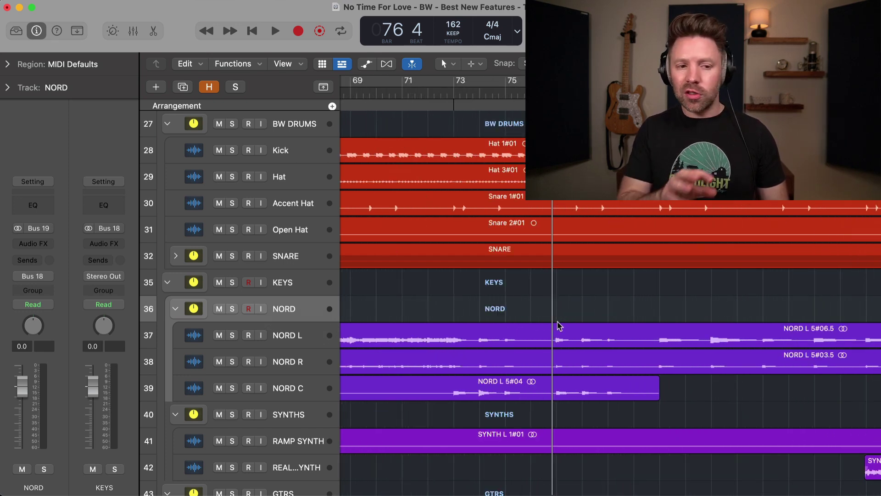
{"action": "key", "text": "s"}
{"action": "key", "text": "space"}
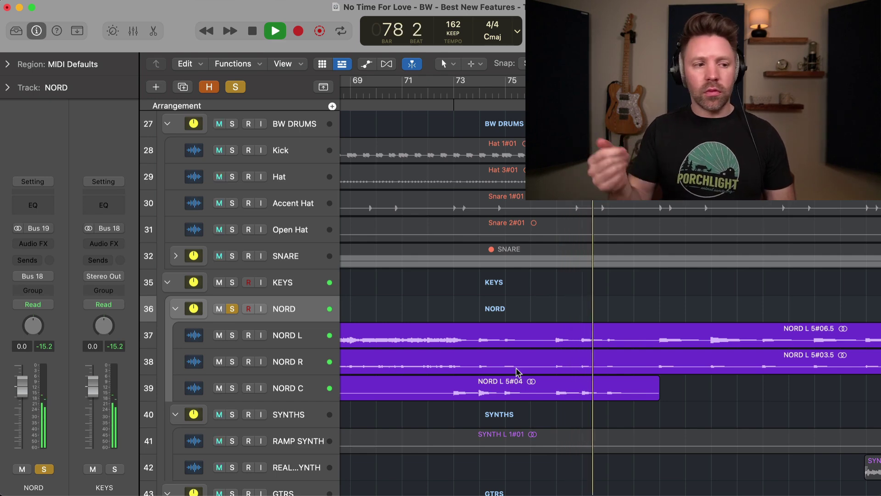
{"action": "key", "text": "space"}
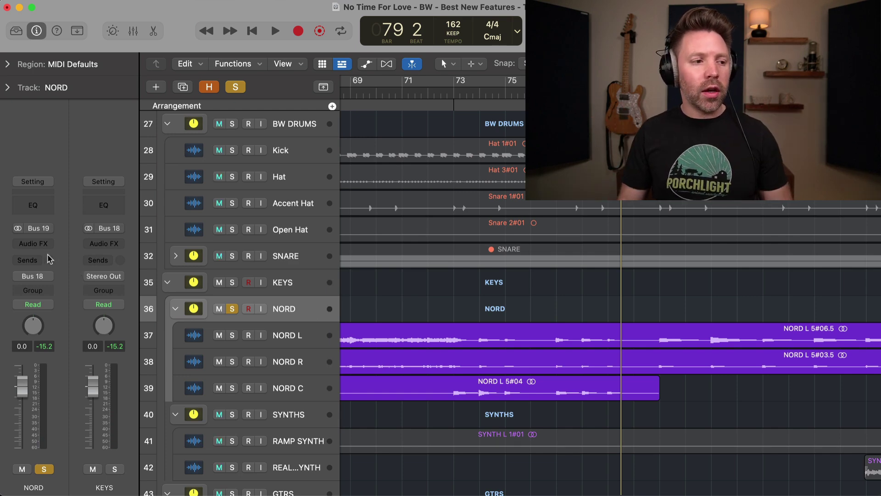
Insert The Vibe modulation stompbox as an audio effect on the NORD stack
{"action": "left_click", "coordinate": [33, 244]}
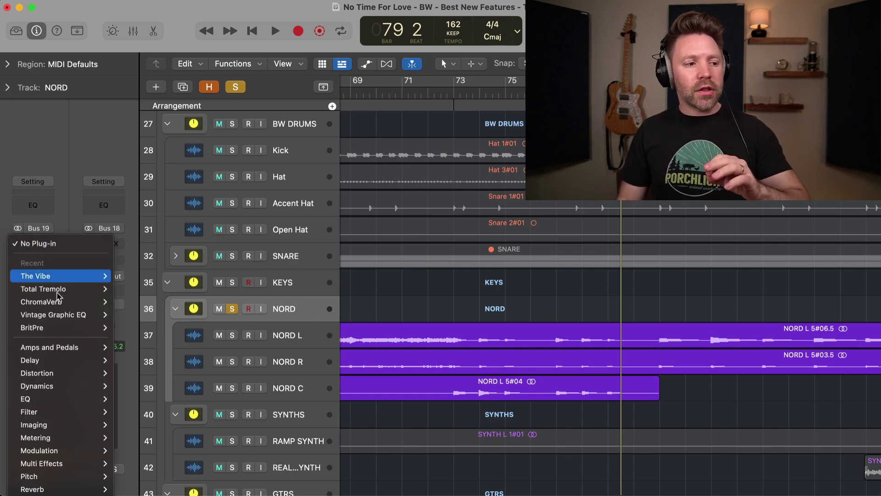
{"action": "mouse_move", "coordinate": [63, 347]}
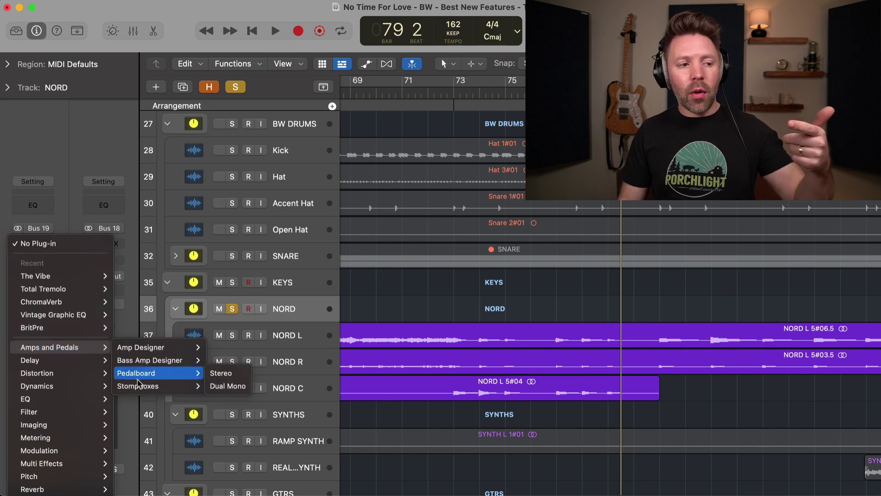
{"action": "mouse_move", "coordinate": [149, 390]}
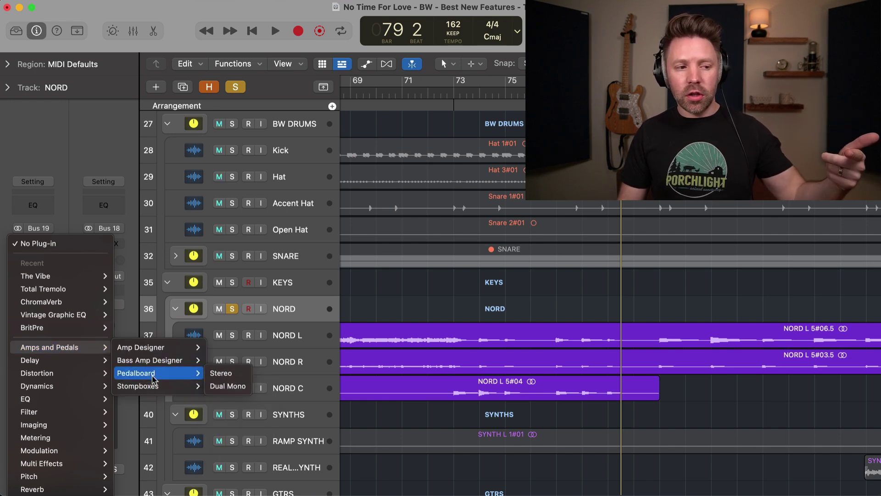
{"action": "mouse_move", "coordinate": [217, 390]}
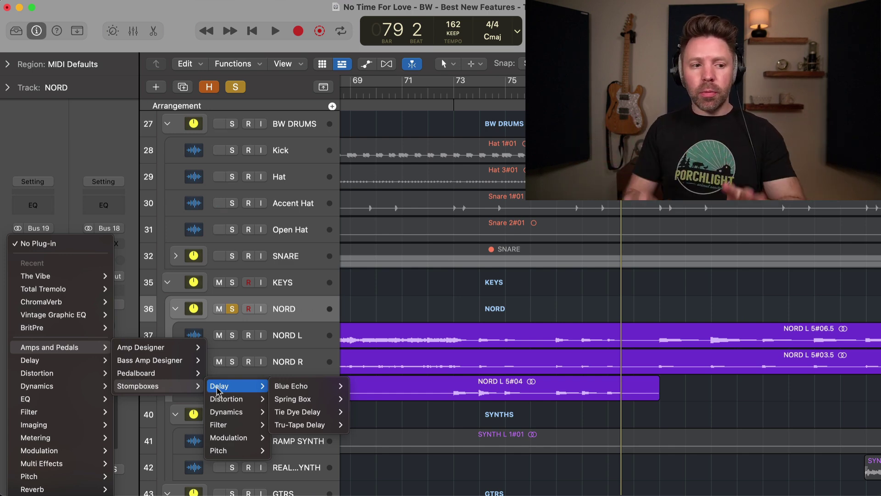
{"action": "mouse_move", "coordinate": [257, 437]}
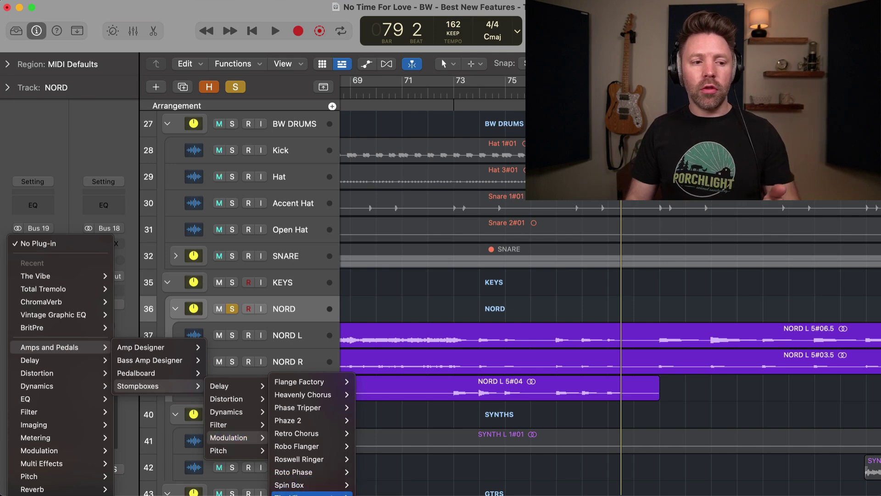
{"action": "left_click", "coordinate": [370, 493]}
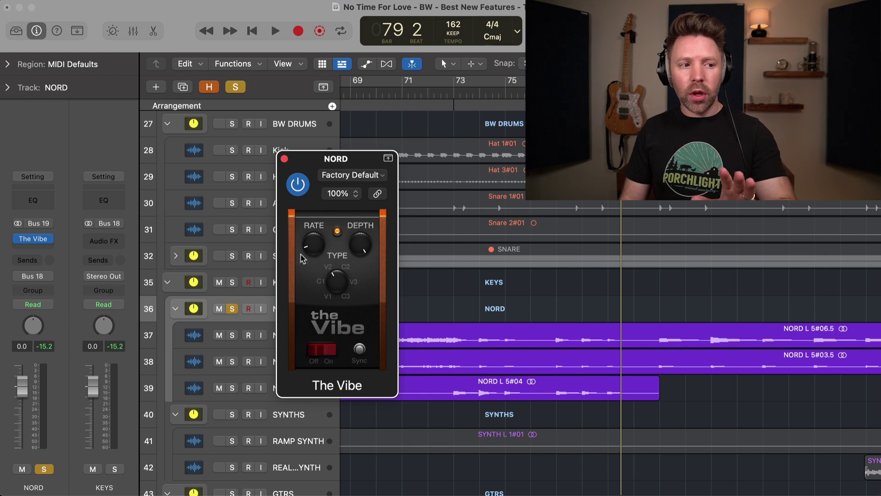
{"action": "mouse_move", "coordinate": [44, 244]}
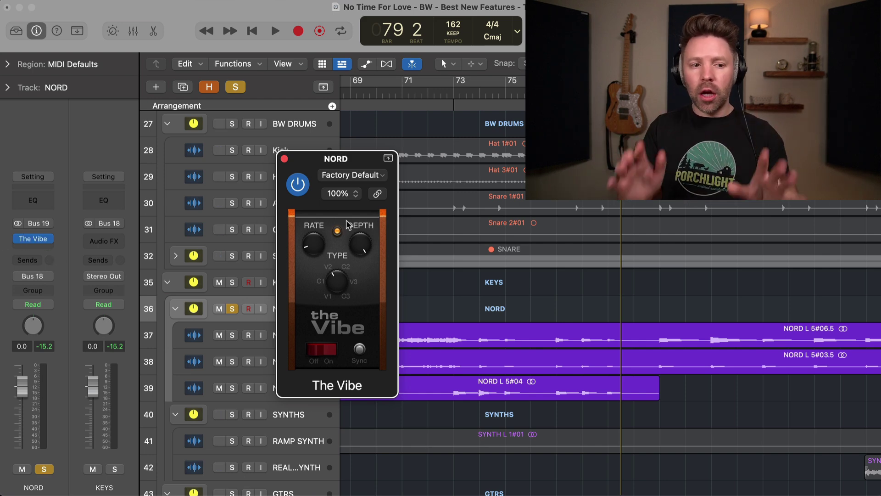
Audition the NORD stack from bar 73 with The Vibe, close the plug-in window and turn the stack's solo off
{"action": "left_click", "coordinate": [454, 95]}
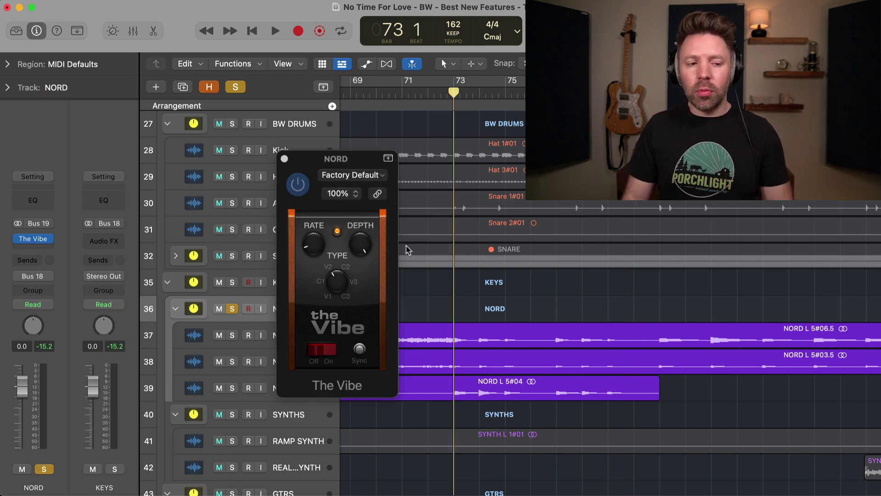
{"action": "key", "text": "space"}
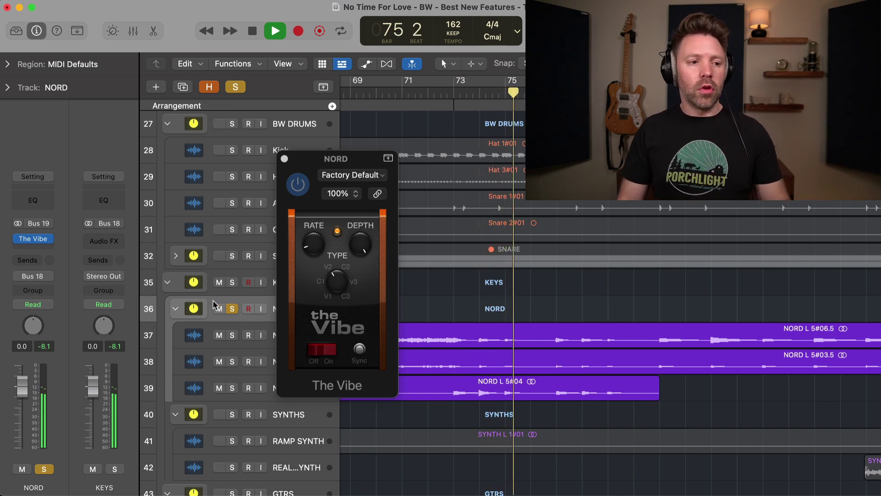
{"action": "key", "text": "space"}
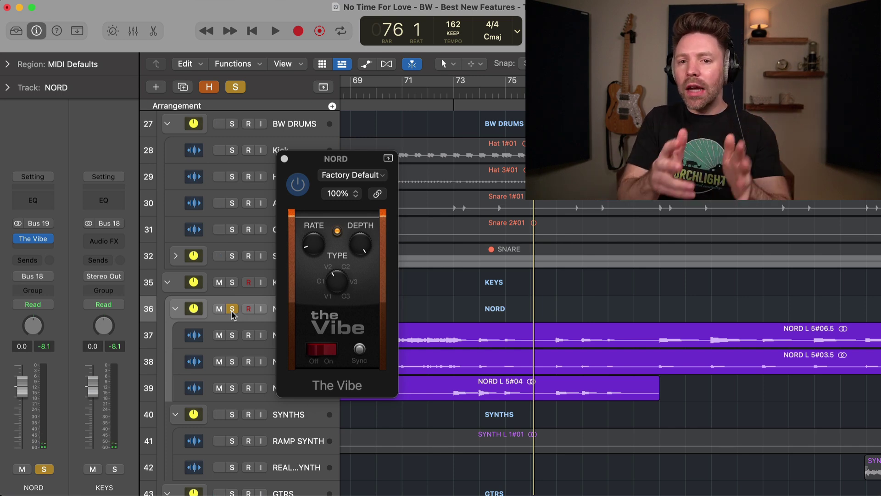
{"action": "left_click", "coordinate": [284, 159]}
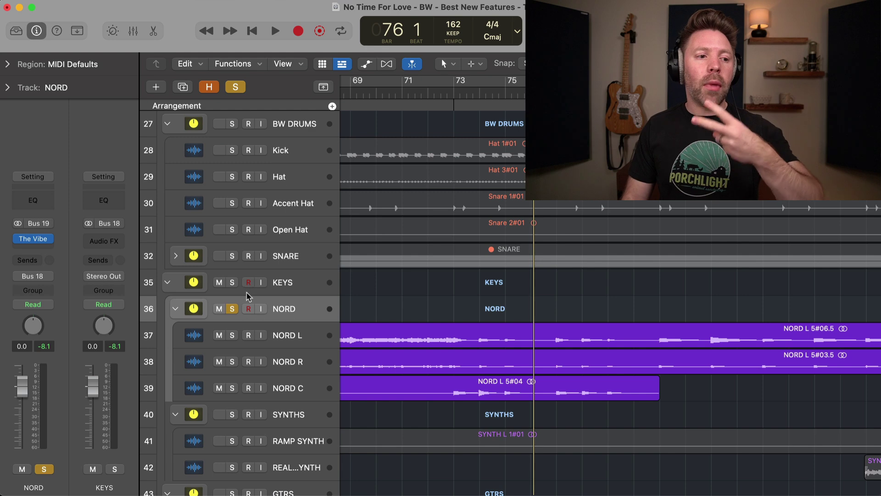
{"action": "left_click", "coordinate": [232, 308]}
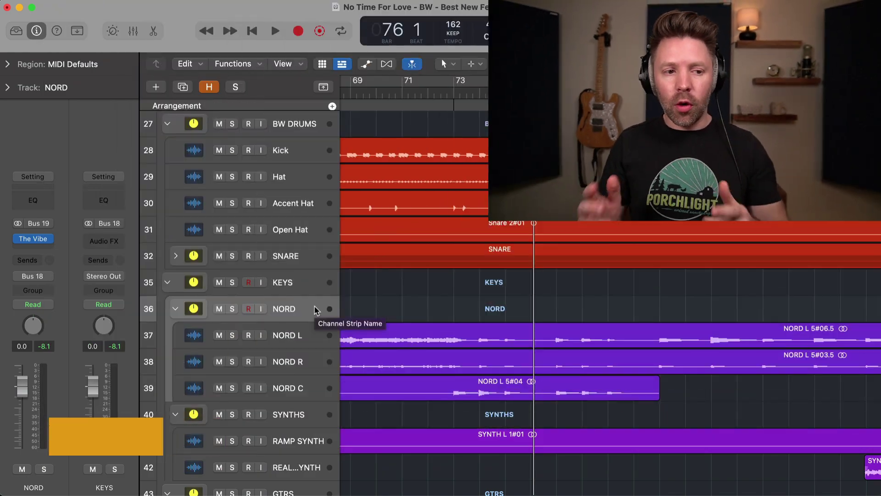
Activate the Gain Tool and try it on the NORD L and NORD C regions
{"action": "left_click", "coordinate": [443, 64]}
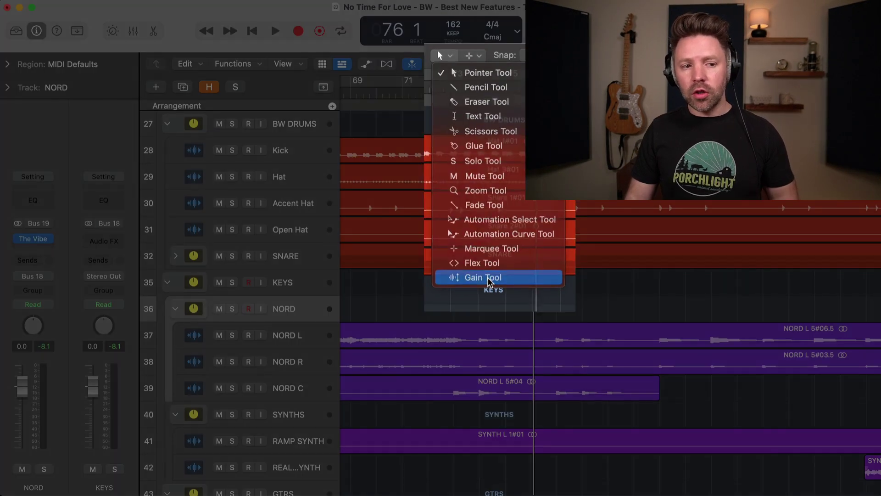
{"action": "left_click", "coordinate": [482, 281]}
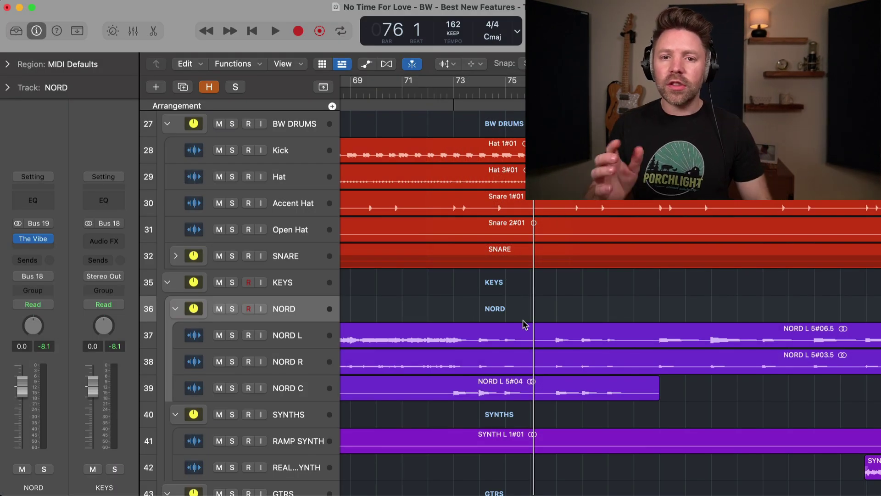
{"action": "left_click_drag", "start_coordinate": [523, 324], "coordinate": [581, 388]}
{"action": "left_click", "coordinate": [582, 388]}
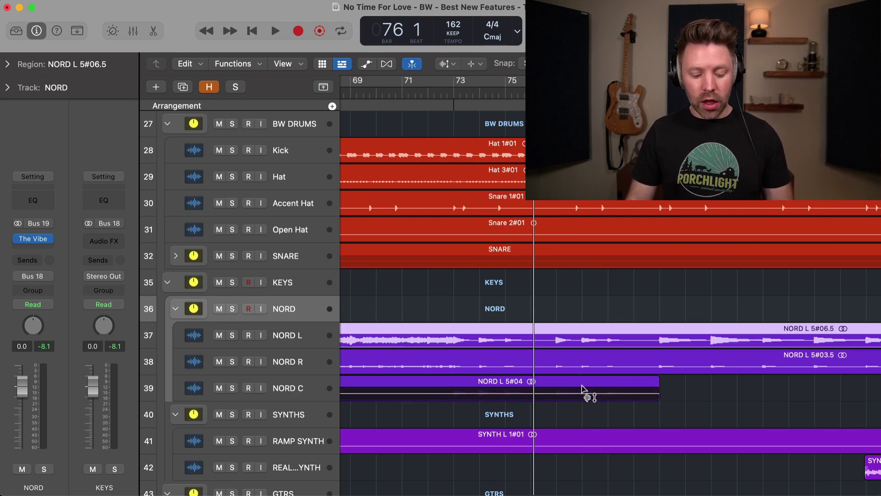
{"action": "left_click", "coordinate": [582, 388]}
Solo the NORD stack and select all regions on NORD L, NORD R and NORD C across the whole song
{"action": "key", "text": "s"}
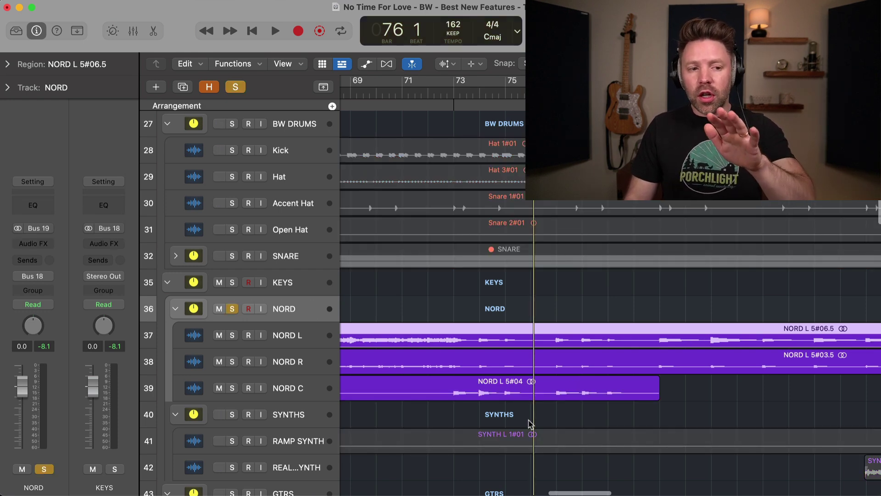
{"action": "key", "text": "z"}
{"action": "left_click_drag", "start_coordinate": [372, 334], "coordinate": [620, 398]}
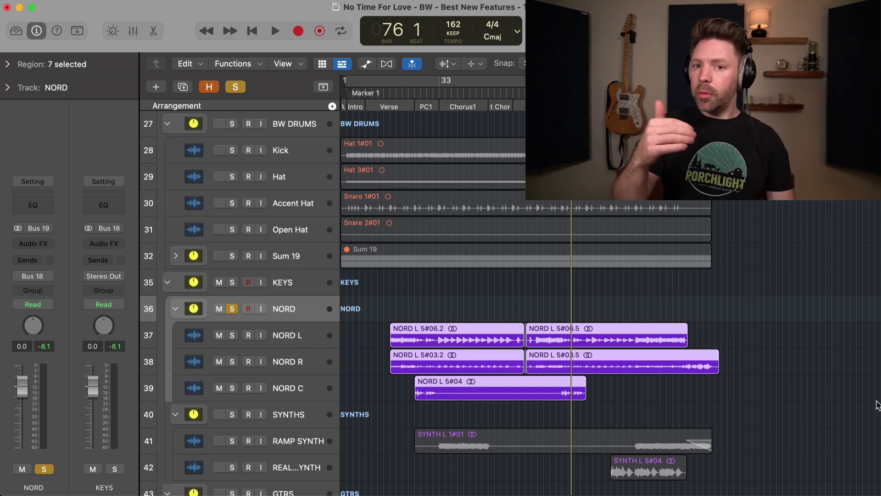
{"action": "scroll", "coordinate": [686, 401], "scroll_direction": "down", "scroll_amount": 4}
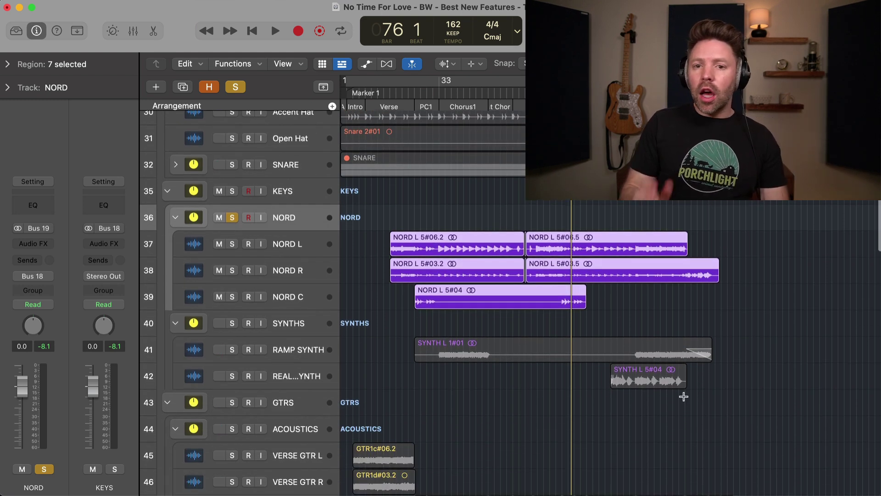
Clear the active solo and select the Vox1 COMP track with all its regions
{"action": "scroll", "coordinate": [684, 396], "scroll_direction": "down", "scroll_amount": 5}
{"action": "scroll", "coordinate": [685, 398], "scroll_direction": "down", "scroll_amount": 12}
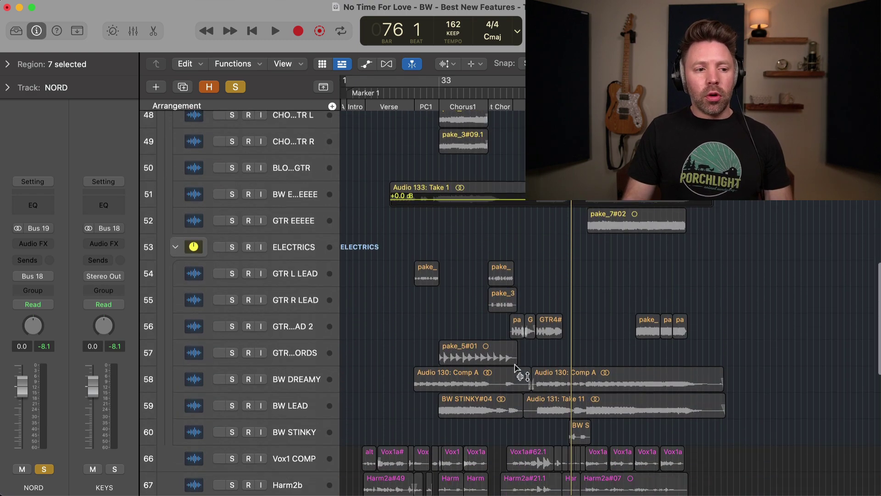
{"action": "scroll", "coordinate": [516, 370], "scroll_direction": "down", "scroll_amount": 15}
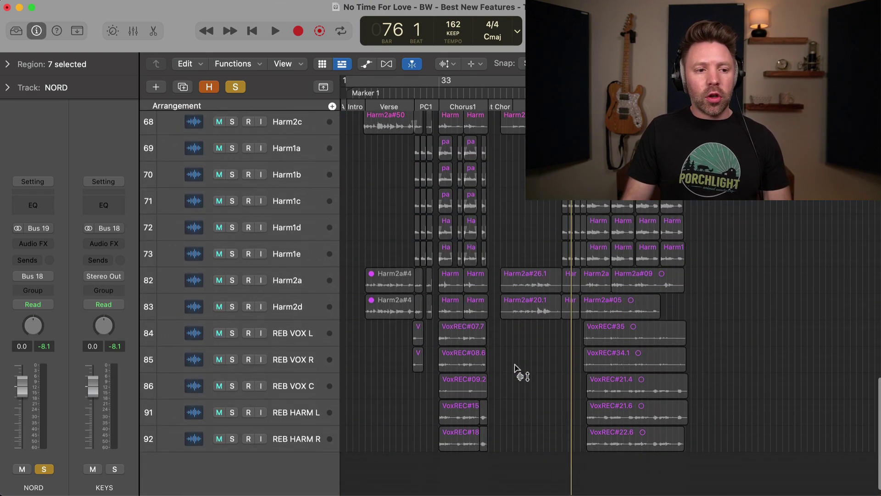
{"action": "left_click", "coordinate": [238, 94]}
{"action": "scroll", "coordinate": [443, 261], "scroll_direction": "up", "scroll_amount": 8}
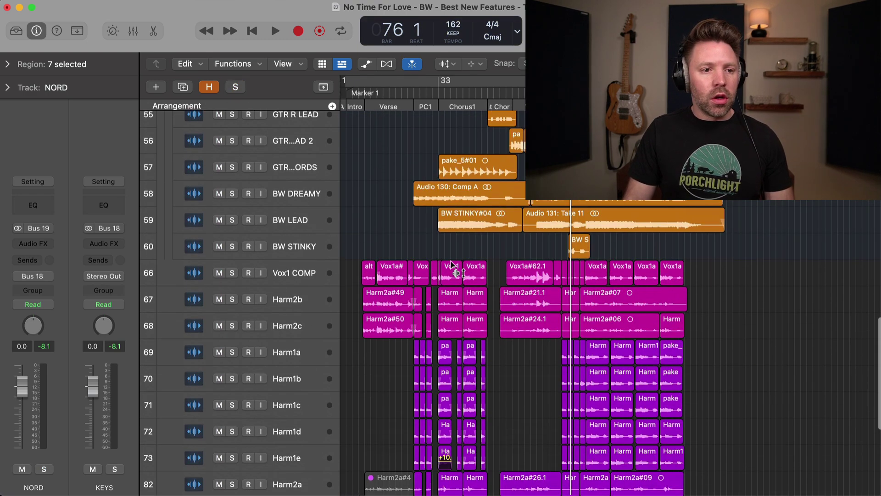
{"action": "left_click", "coordinate": [303, 278]}
{"action": "key", "text": "super+Right"}
{"action": "key", "text": "super+Right"}
{"action": "key", "text": "super+Right"}
{"action": "scroll", "coordinate": [567, 306], "scroll_direction": "left", "scroll_amount": 3}
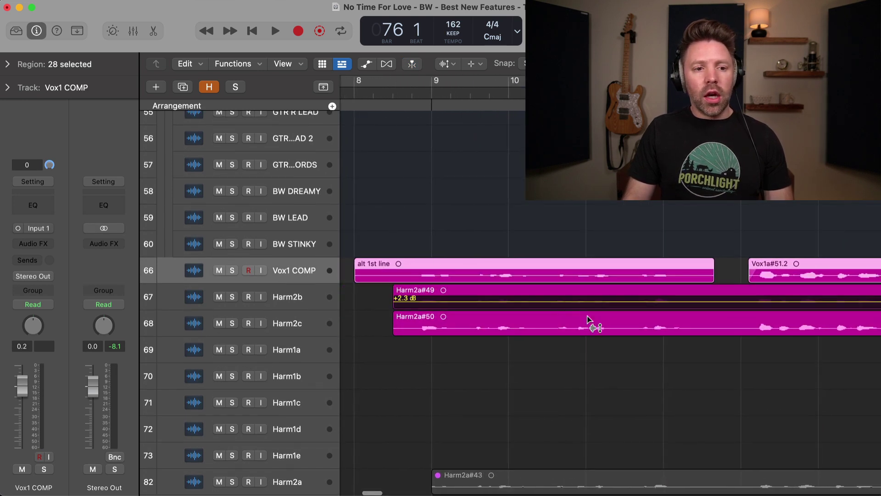
Marquee-select the first vocal phrase of the alt 1st line region, from 8 4 1 1 to 9 2 4 1, and adjust its gain with the Gain Tool
{"action": "mouse_move", "coordinate": [480, 334]}
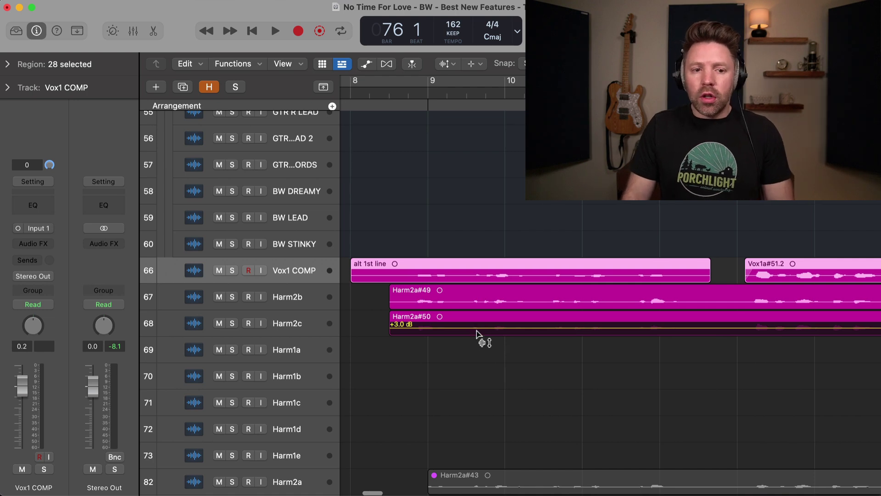
{"action": "scroll", "coordinate": [478, 336], "scroll_direction": "right", "scroll_amount": 1}
{"action": "mouse_move", "coordinate": [448, 292]}
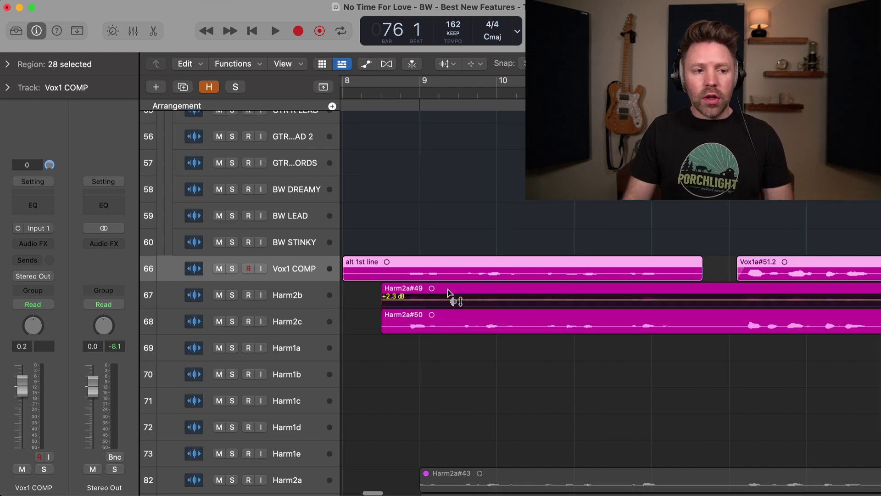
{"action": "left_click", "coordinate": [475, 64]}
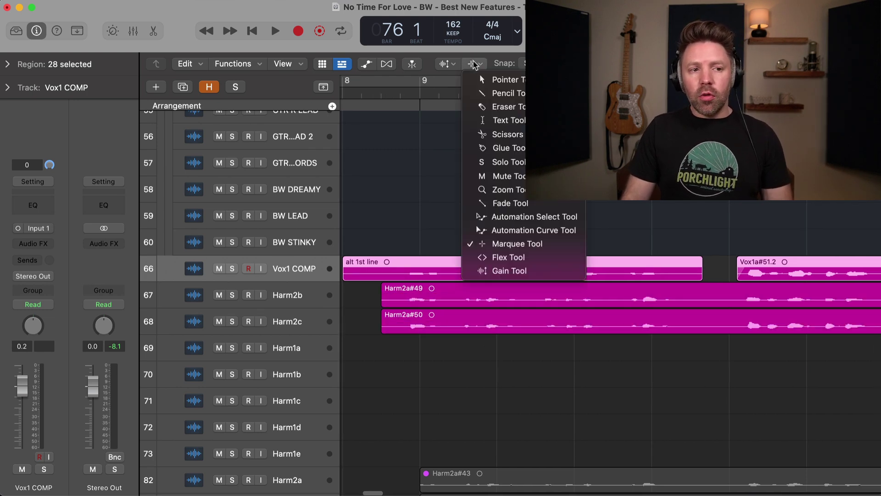
{"action": "left_click", "coordinate": [441, 201]}
{"action": "left_click_drag", "start_coordinate": [450, 268], "coordinate": [401, 270]}
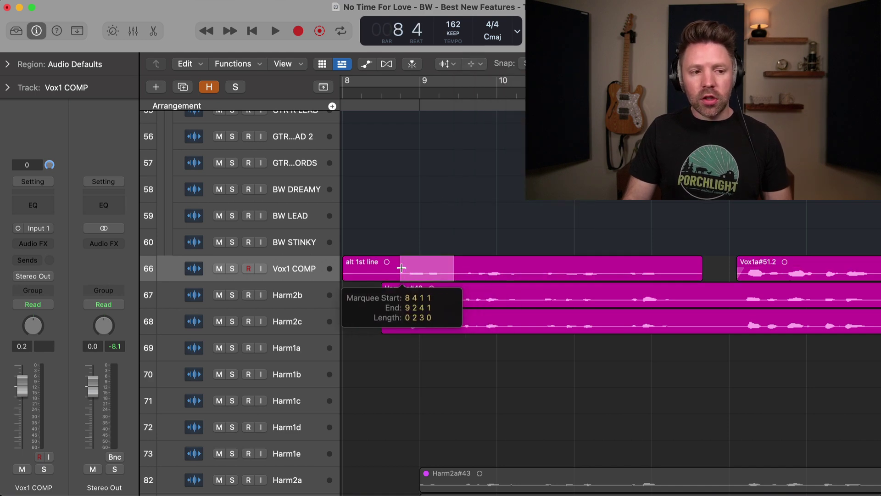
{"action": "left_click", "coordinate": [434, 274]}
Adjust the gain of the marquee-selected phrase from 9 3 1 1 to 10 2 1 1 on Vox1 COMP, and undo both phrase edits
{"action": "mouse_move", "coordinate": [450, 275]}
{"action": "left_mouse_down"}
{"action": "mouse_move", "coordinate": [482, 276]}
{"action": "mouse_move", "coordinate": [459, 270]}
{"action": "left_mouse_up"}
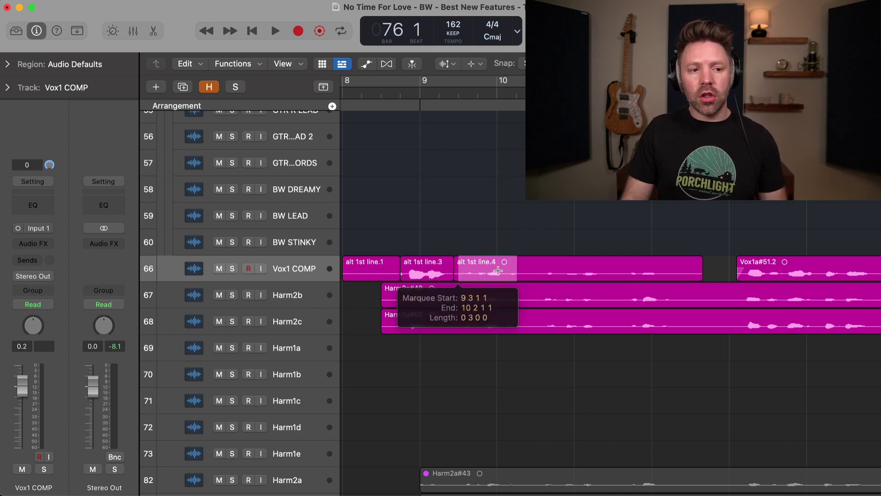
{"action": "left_click", "coordinate": [503, 286]}
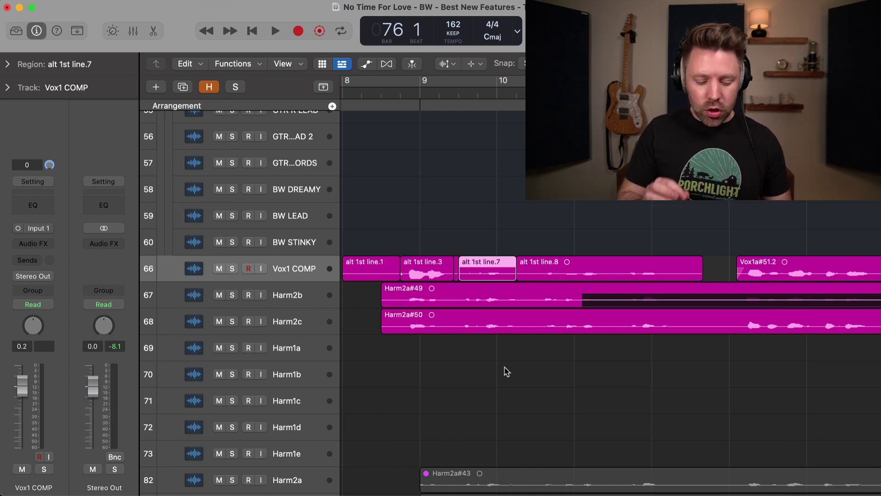
{"action": "key", "text": "super+z"}
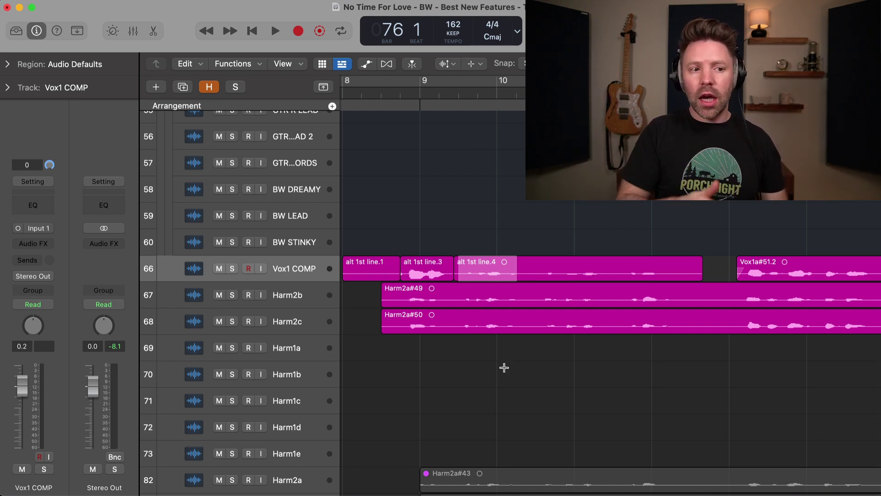
{"action": "key", "text": "super+j"}
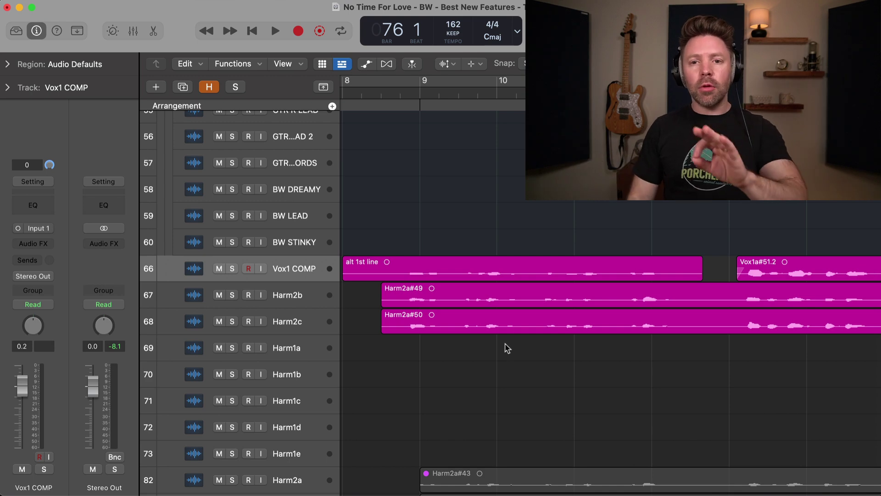
Switch the primary tool to the Pointer Tool and split out the alt 1st line phrase from 8 3 4 1 to 9 2 3 1
{"action": "key", "text": "c"}
{"action": "left_click", "coordinate": [445, 65]}
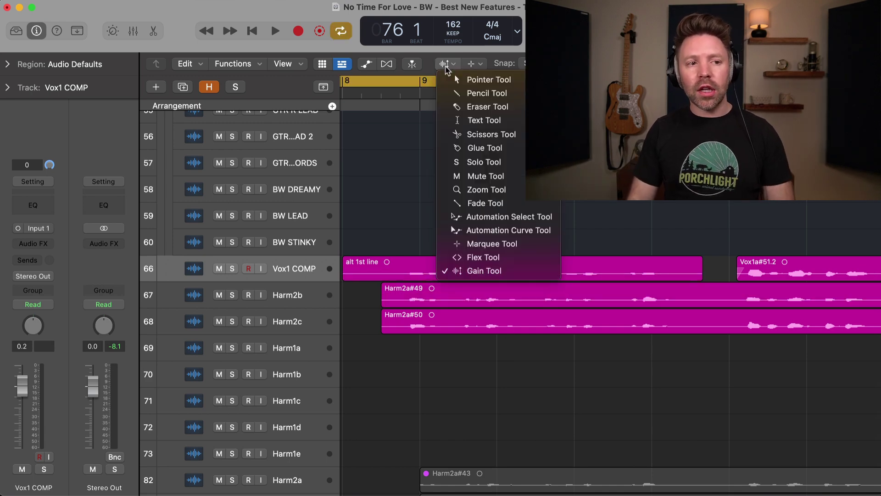
{"action": "key", "text": "c"}
{"action": "left_click", "coordinate": [486, 79]}
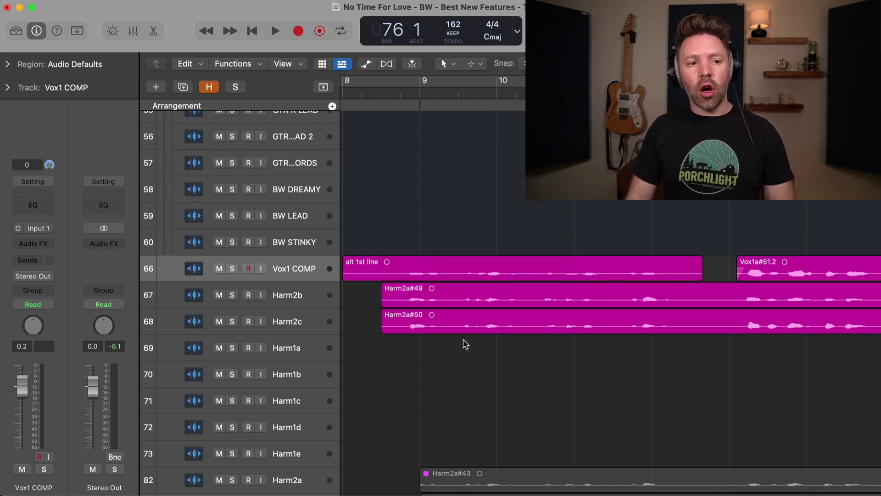
{"action": "scroll", "coordinate": [461, 271], "scroll_direction": "down", "scroll_amount": 3}
{"action": "left_click_drag", "start_coordinate": [449, 209], "coordinate": [395, 209]}
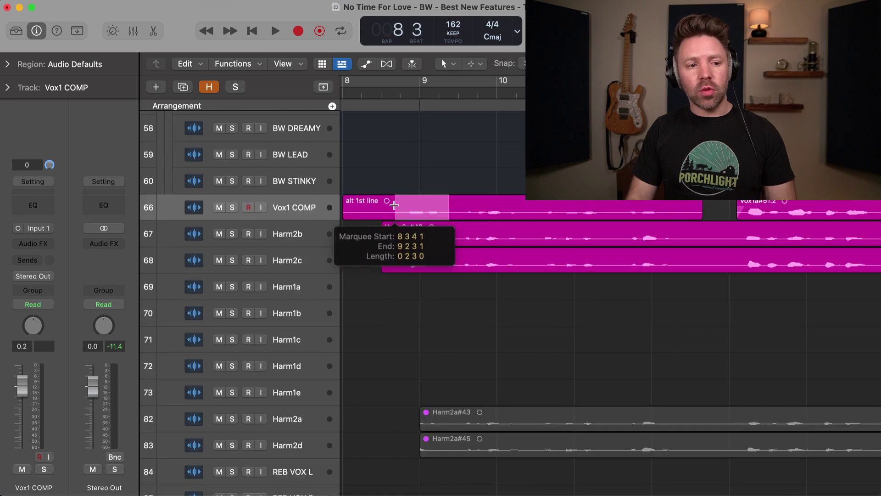
{"action": "left_click", "coordinate": [424, 211]}
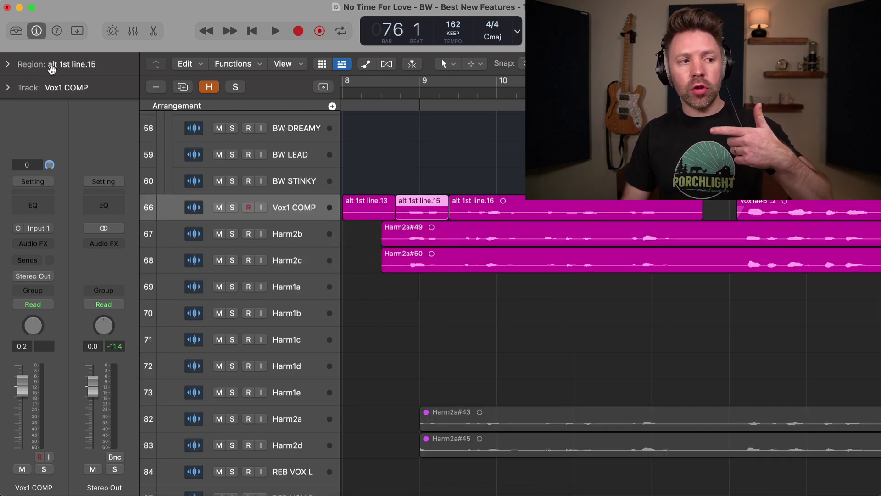
Show the region parameters and set the split-out phrase's gain to +11.0 dB
{"action": "left_click", "coordinate": [7, 65]}
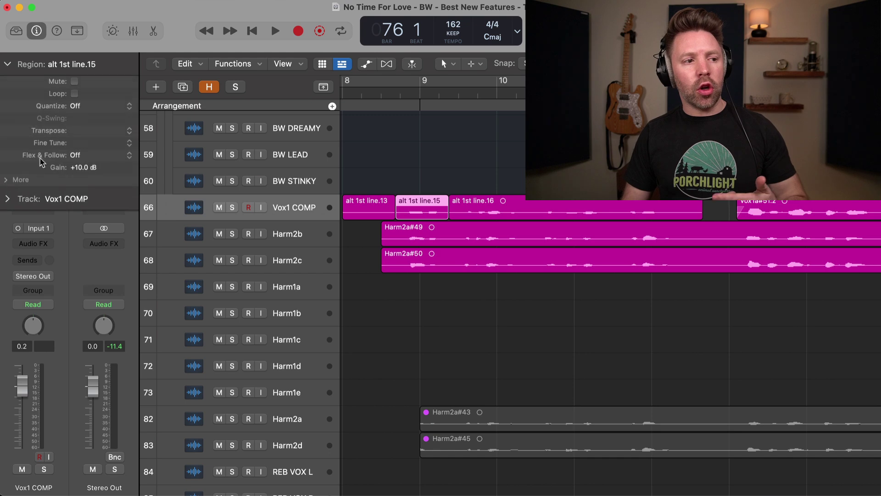
{"action": "double_click", "coordinate": [83, 168]}
{"action": "type", "text": "11"}
{"action": "key", "text": "Return"}
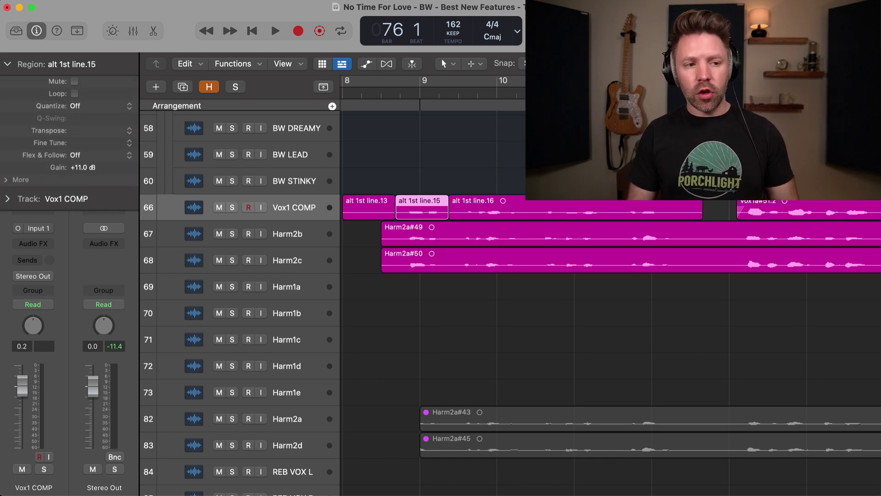
Split out the second phrase on Vox1 COMP, set its gain to +13.0 dB, and undo these phrase edits and the preceding gain change
{"action": "left_click_drag", "start_coordinate": [456, 208], "coordinate": [511, 208]}
{"action": "left_click", "coordinate": [500, 211]}
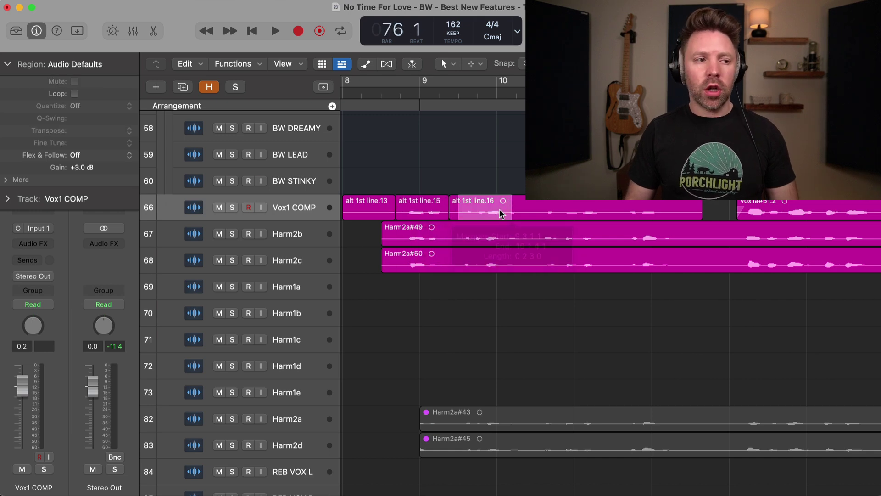
{"action": "double_click", "coordinate": [83, 168]}
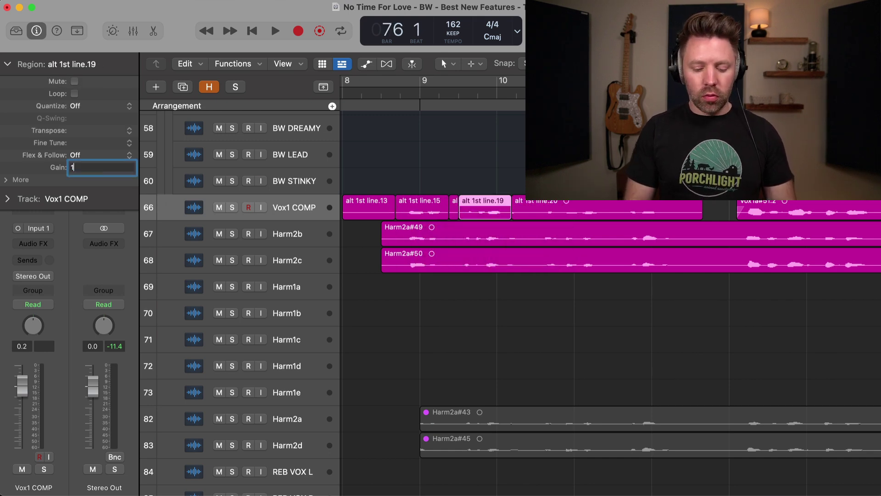
{"action": "key", "text": "Return"}
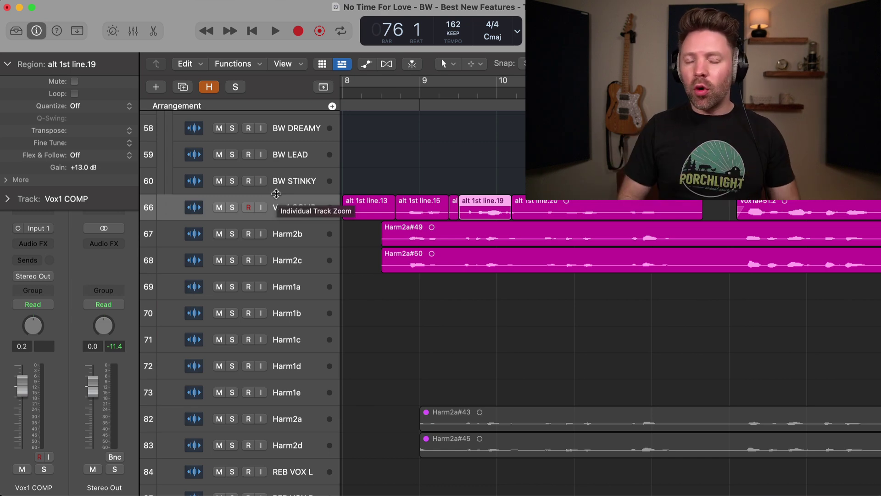
{"action": "key", "text": "super+z"}
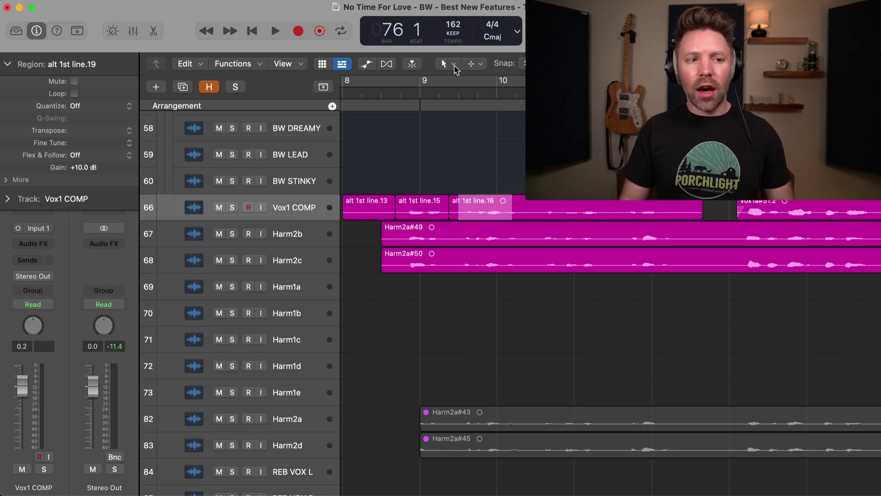
Switch the primary tool to the Gain Tool, try +11.8 dB on the marquee-selected phrase from 9 3 2 1 to 10 2 2 1, and undo the change
{"action": "left_click", "coordinate": [449, 65]}
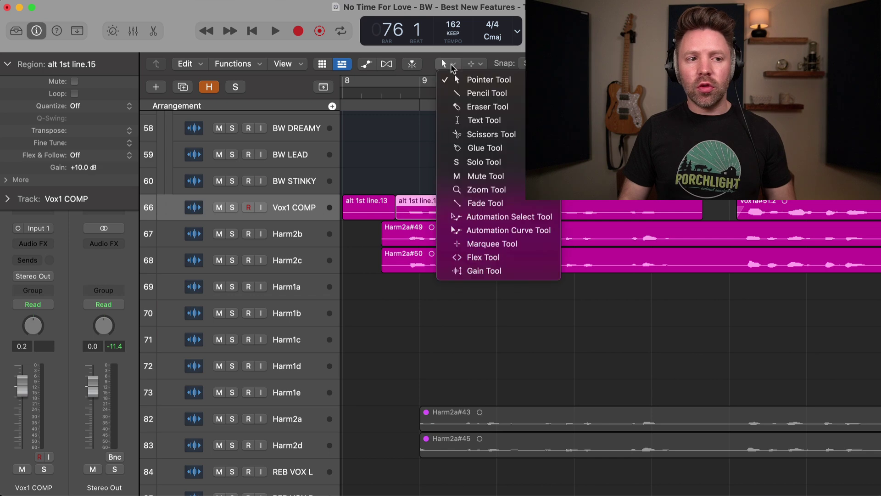
{"action": "left_click", "coordinate": [482, 273]}
{"action": "left_click_drag", "start_coordinate": [468, 206], "coordinate": [521, 212]}
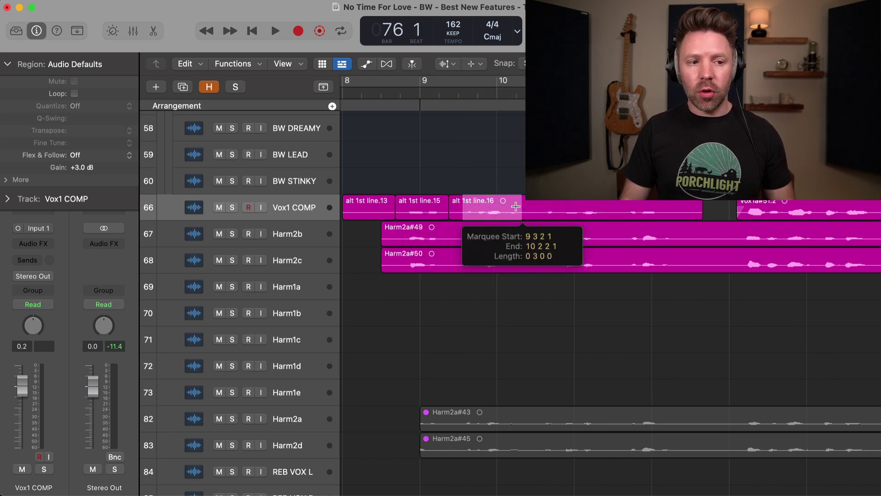
{"action": "left_click", "coordinate": [497, 207]}
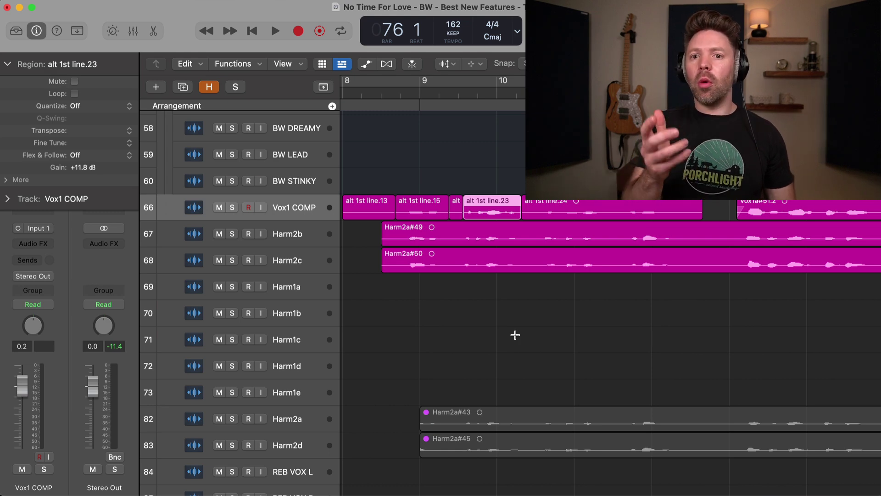
{"action": "key", "text": "super+z"}
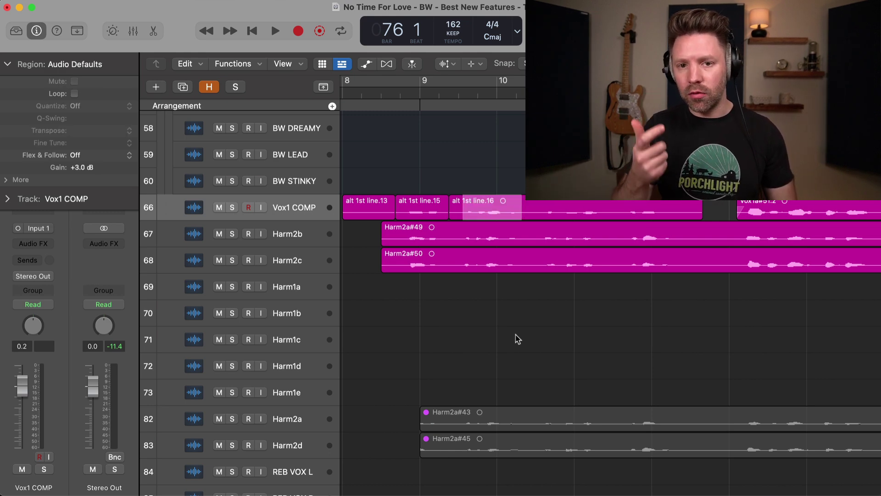